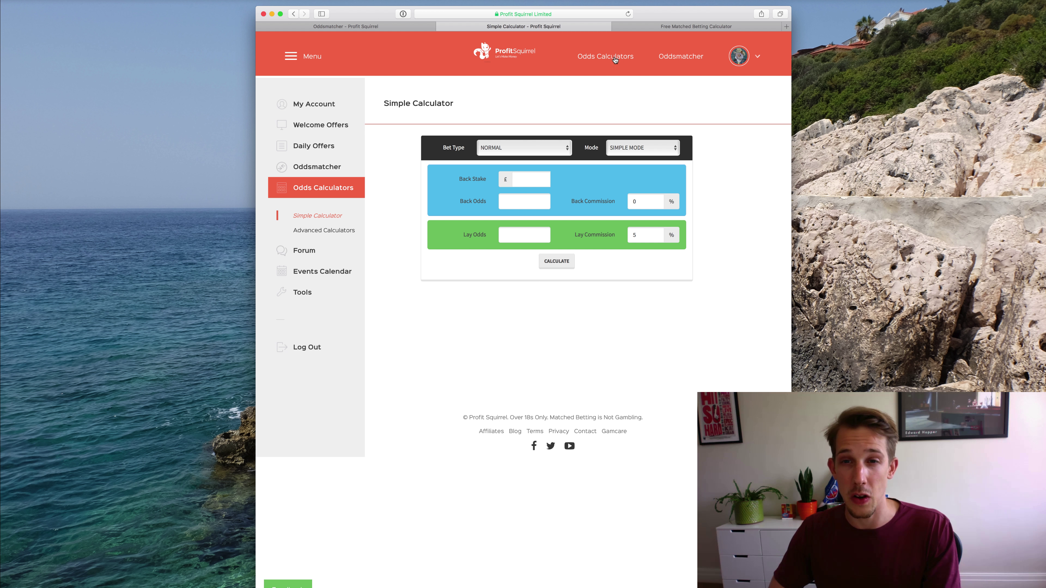
Open the free matched betting calculator blog page and scroll down to its calculator form.
click(673, 28)
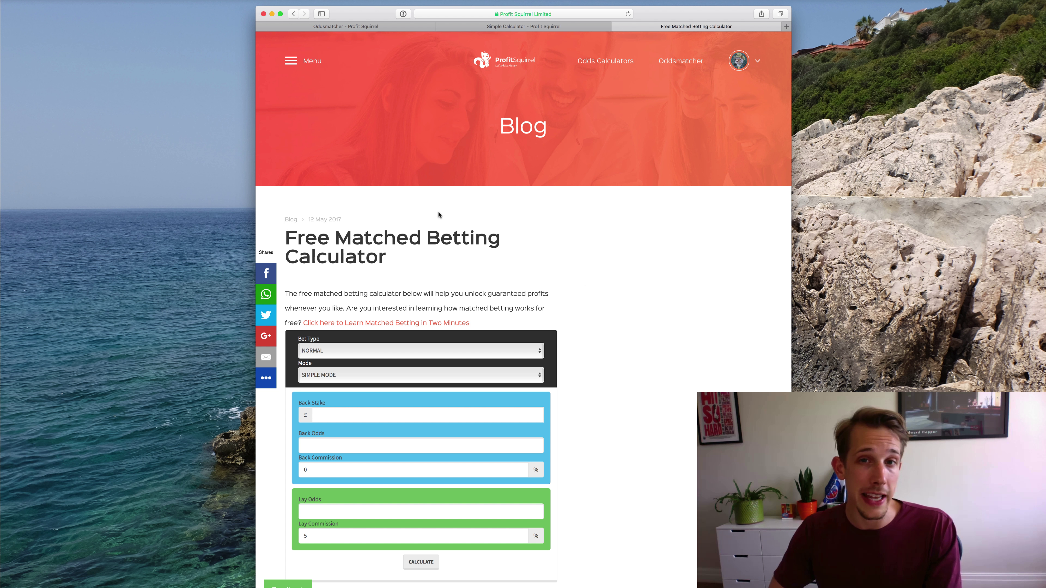
scroll(438, 211, down, 2)
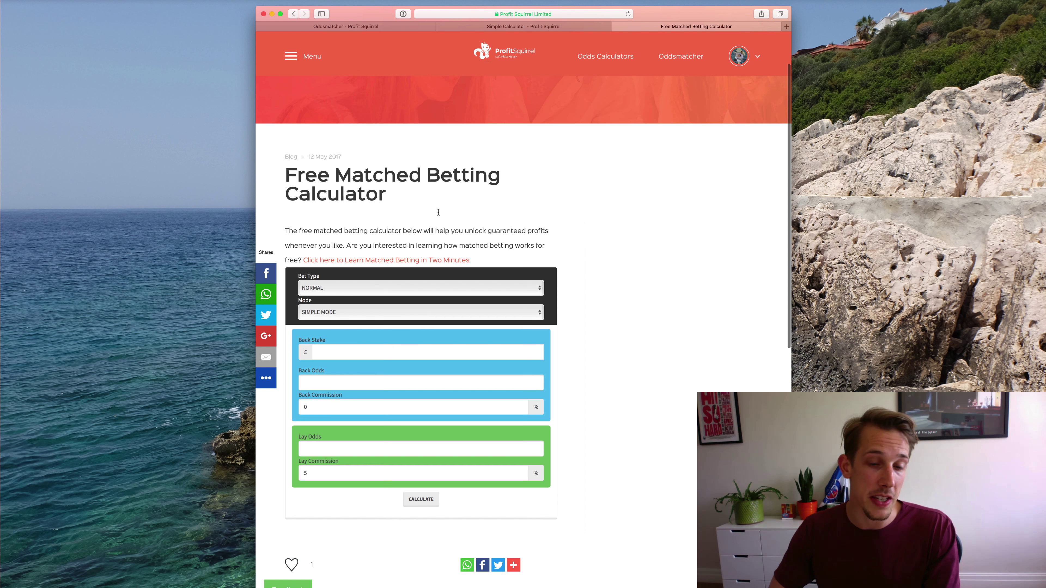
scroll(436, 211, down, 3)
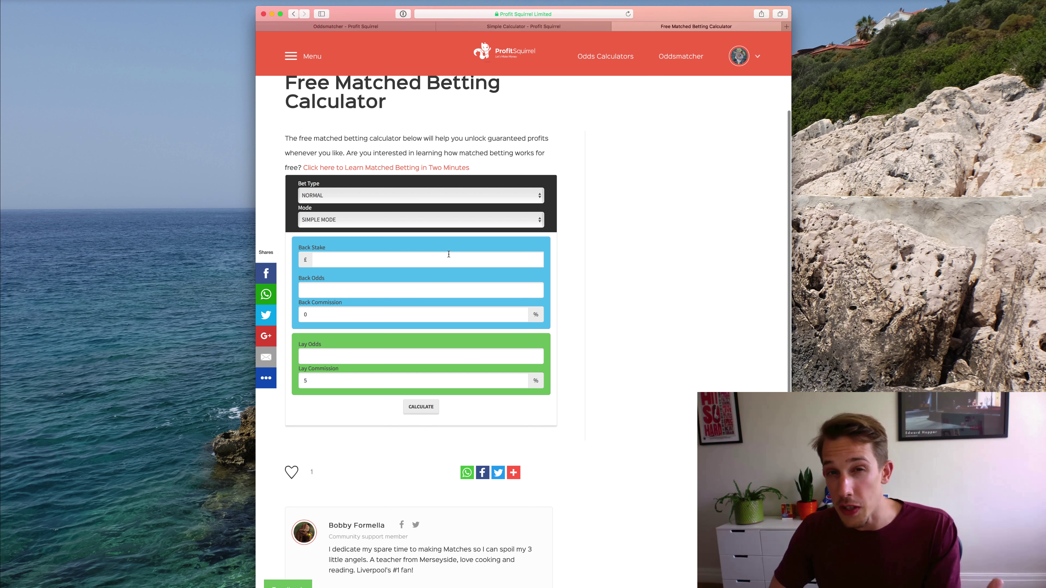
scroll(437, 248, down, 1)
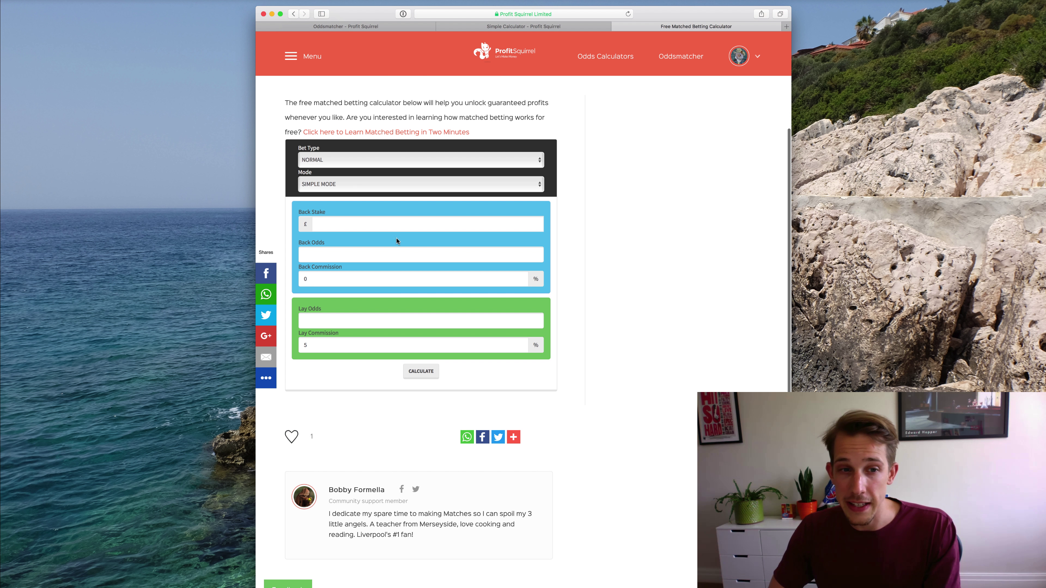
scroll(432, 226, down, 1)
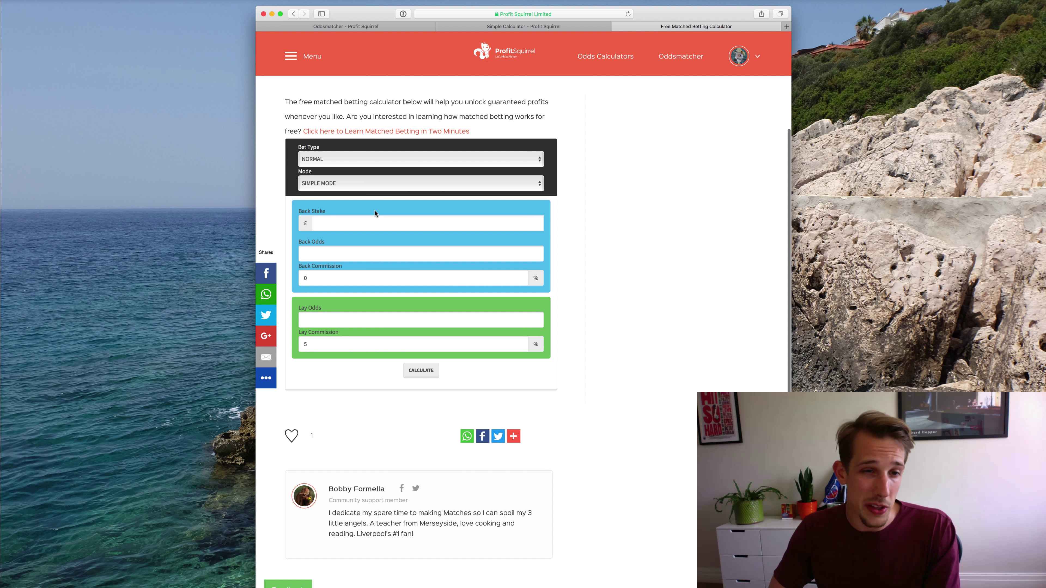
scroll(363, 165, down, 1)
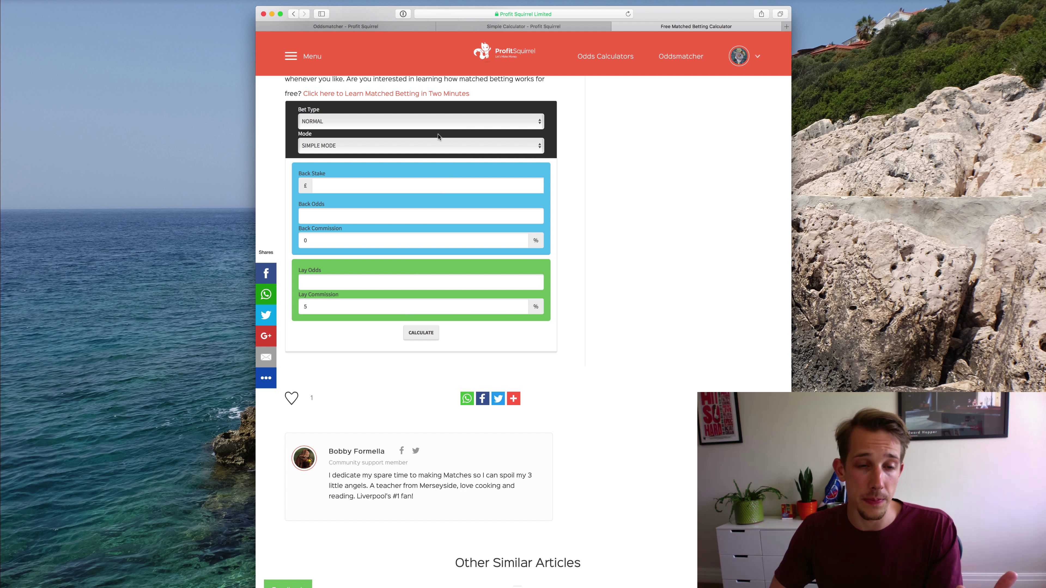
Open the Match Calculator for the sportingbet Cest No Mour market in the Oddsmatcher.
click(501, 28)
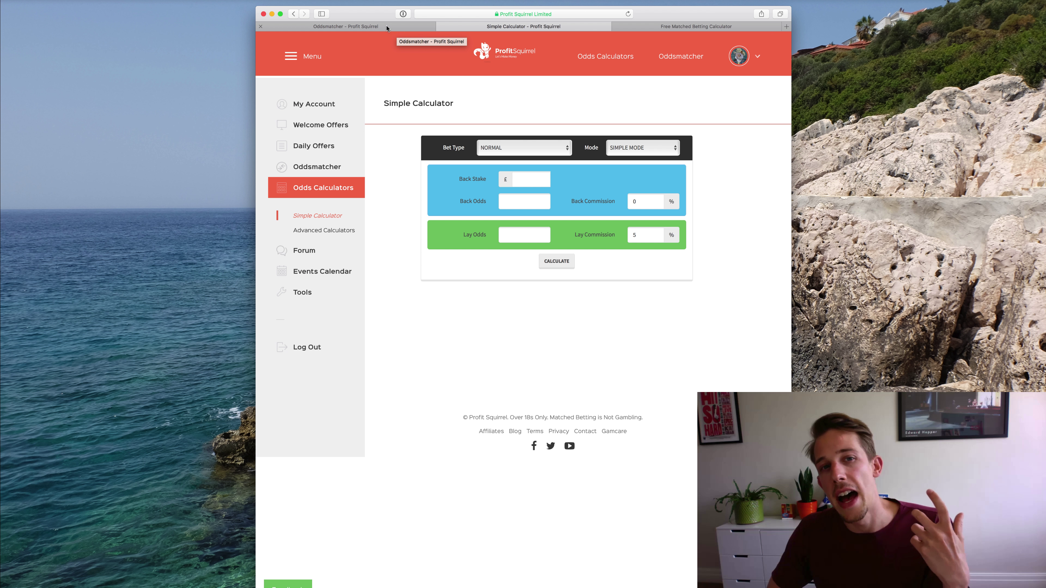
click(379, 27)
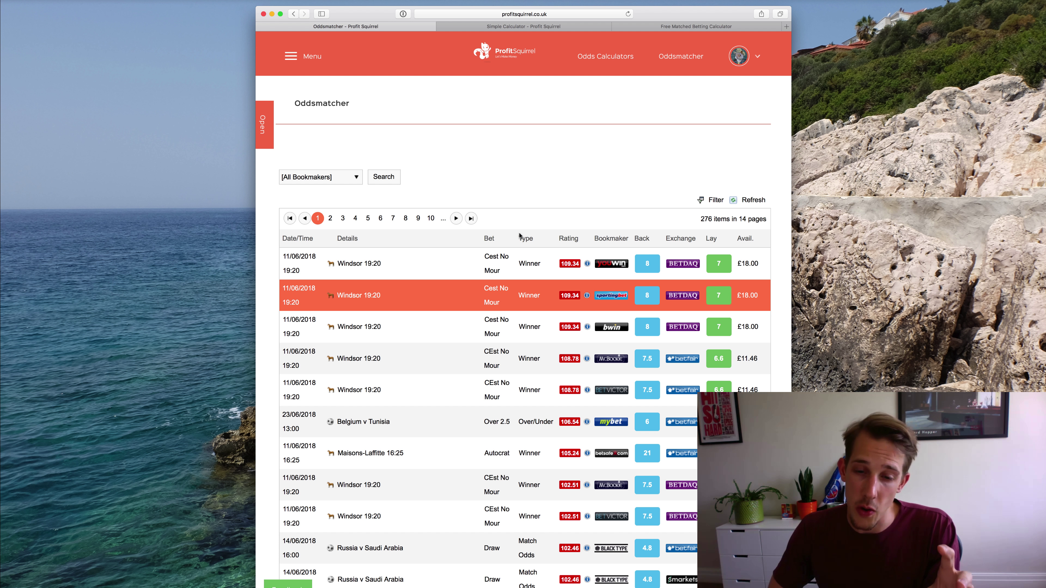
click(587, 296)
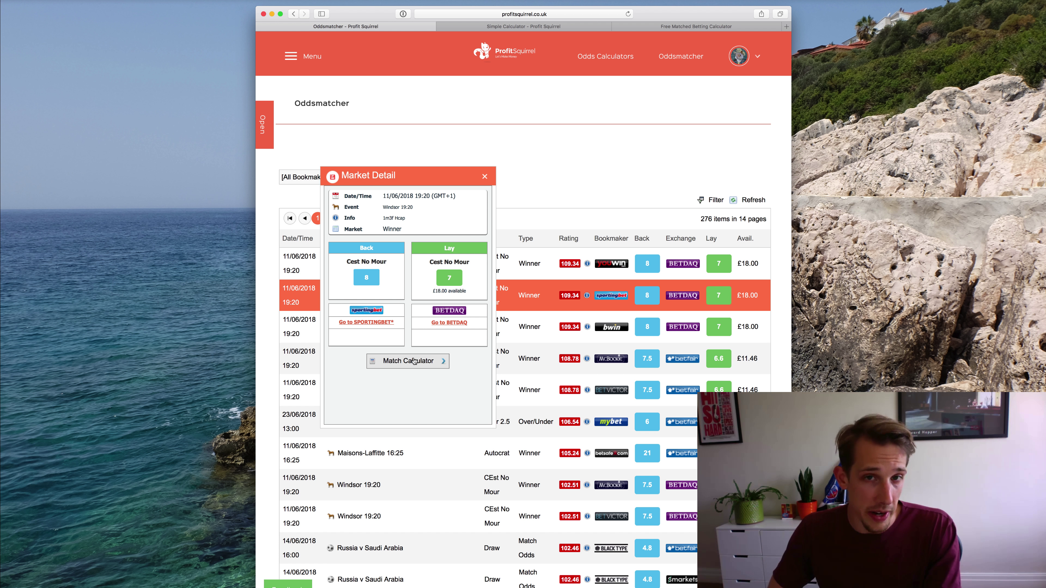
click(416, 362)
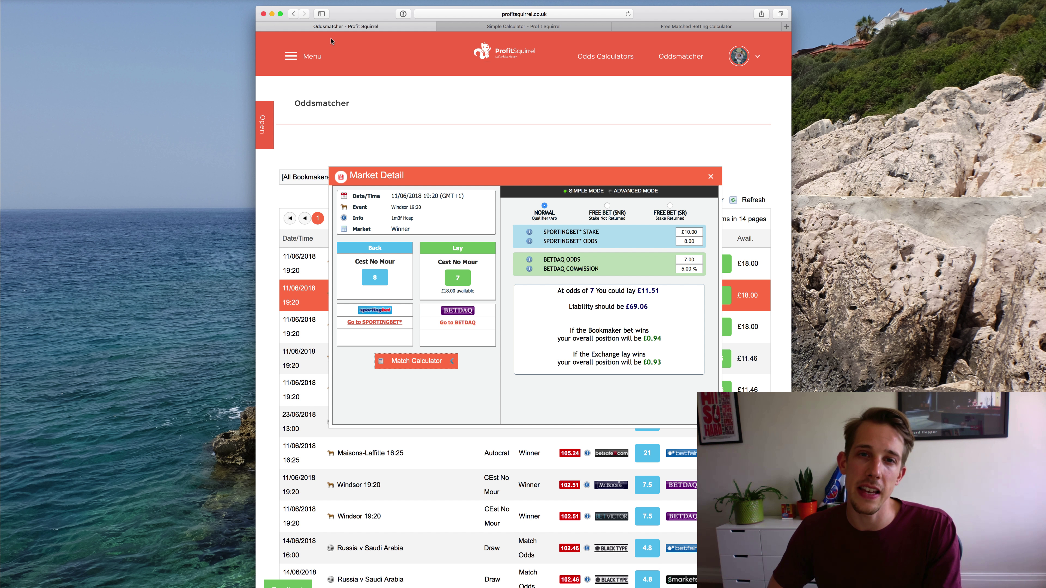
Compare the Simple Calculator with the Oddsmatcher market details, ending on the Simple Calculator.
click(487, 28)
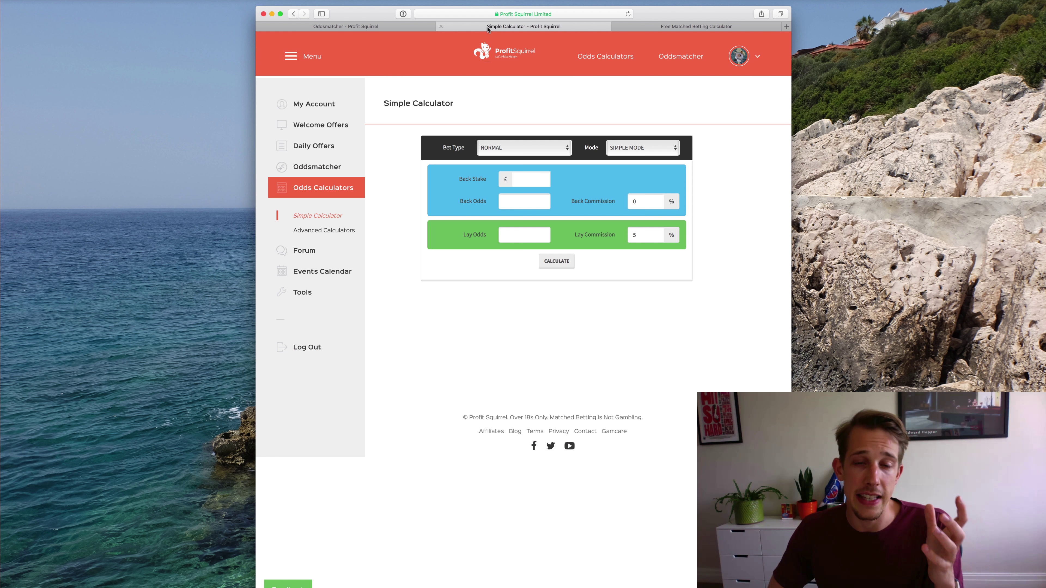
click(394, 27)
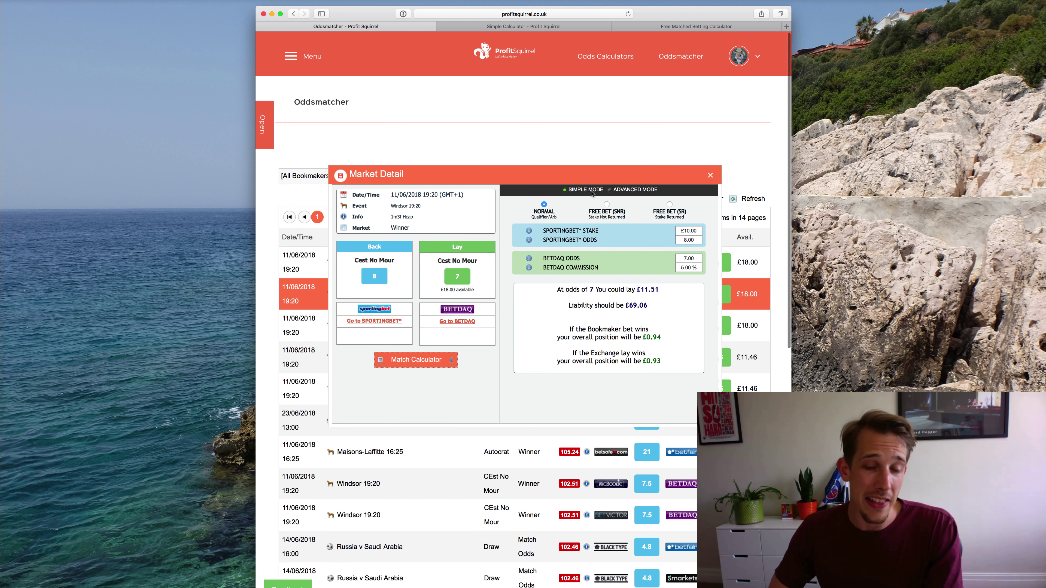
scroll(592, 193, down, 1)
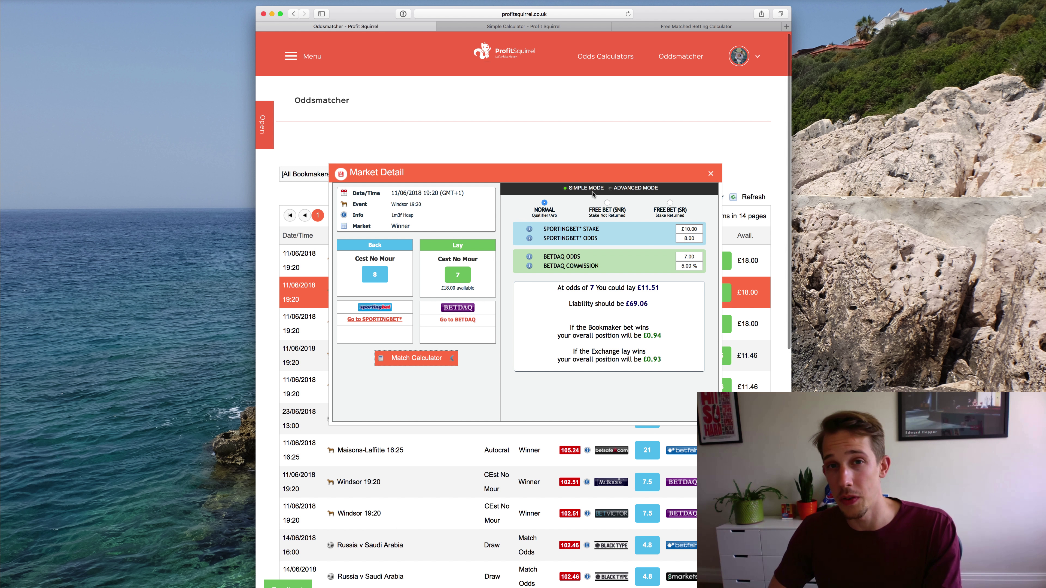
scroll(593, 194, up, 1)
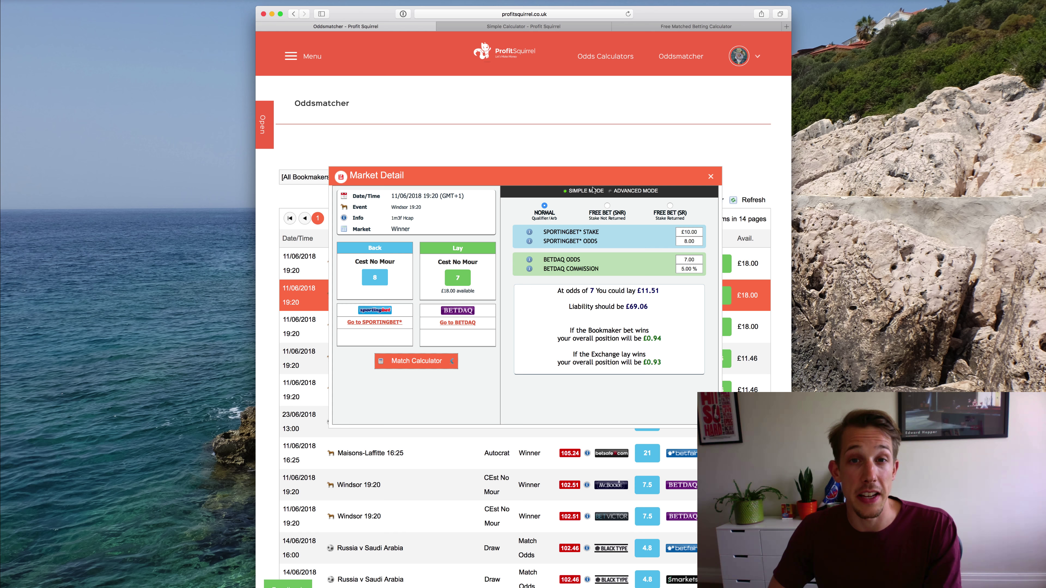
key(ctrl+Tab)
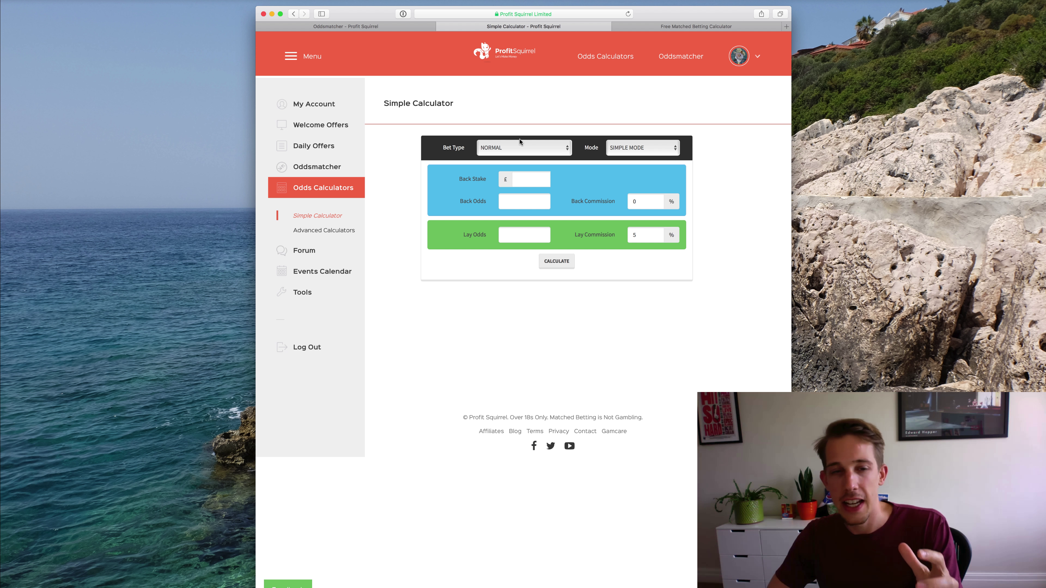
click(516, 146)
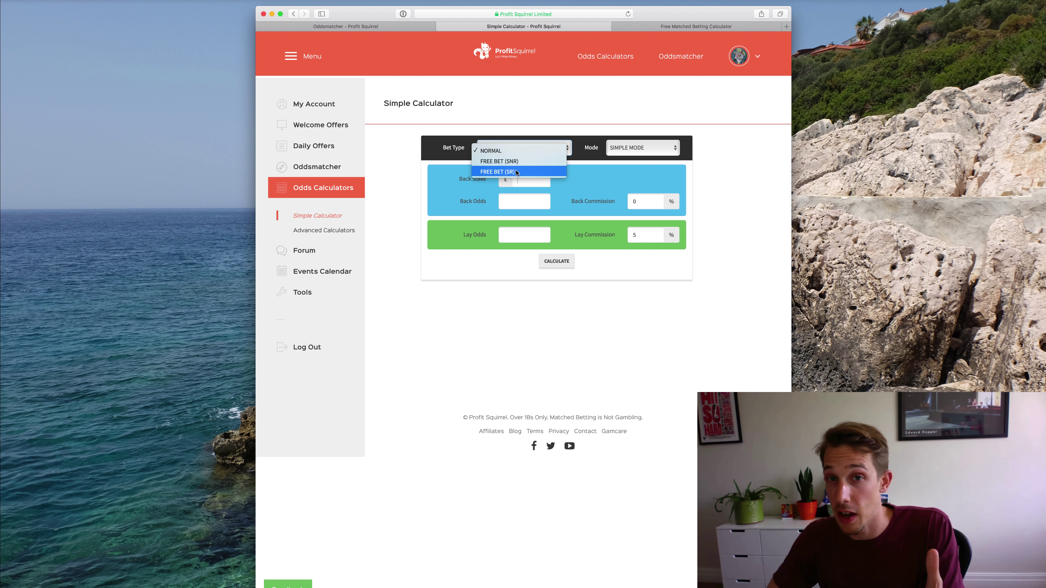
click(521, 143)
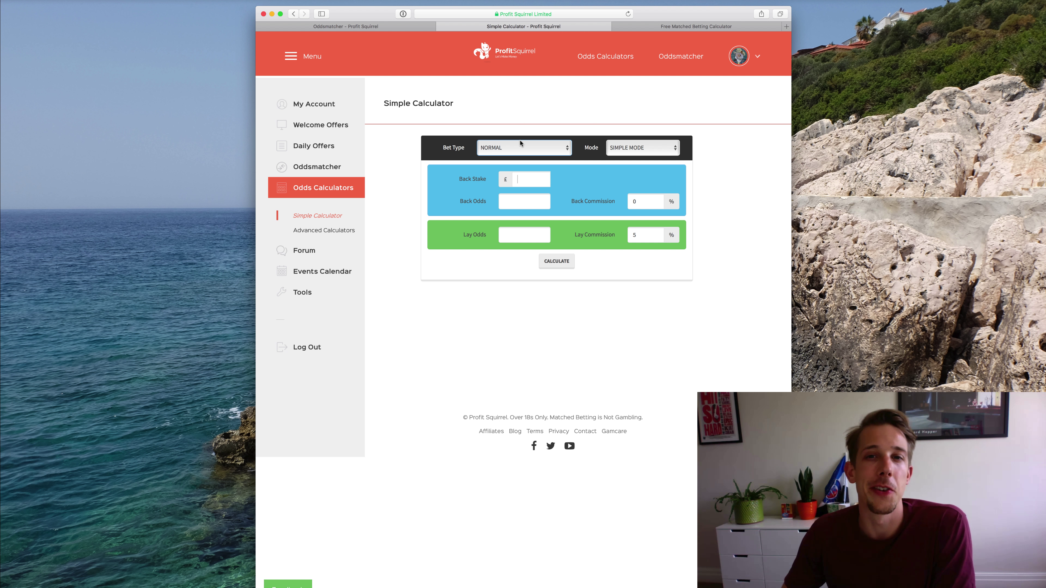
click(523, 149)
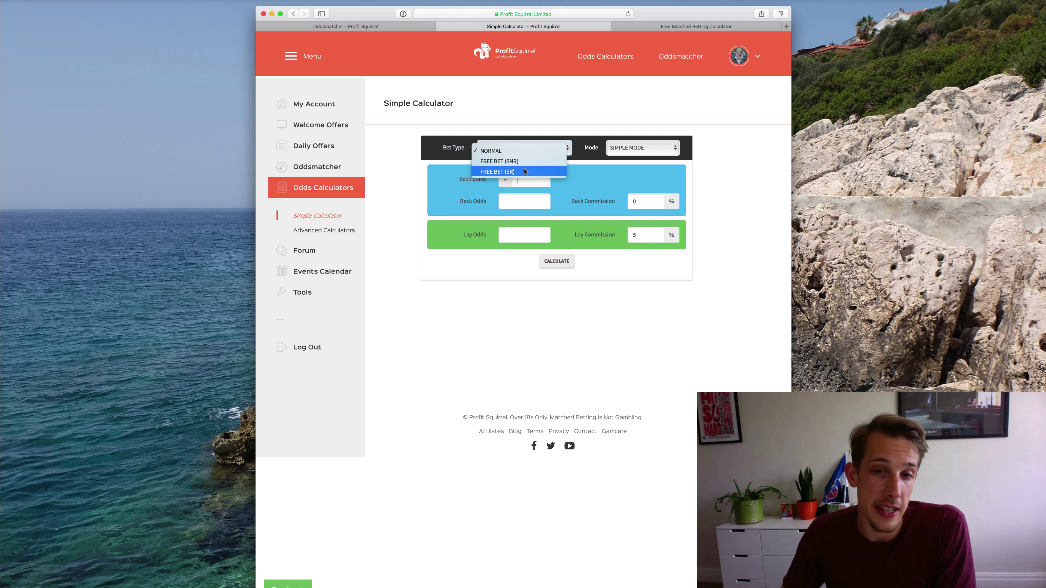
click(526, 172)
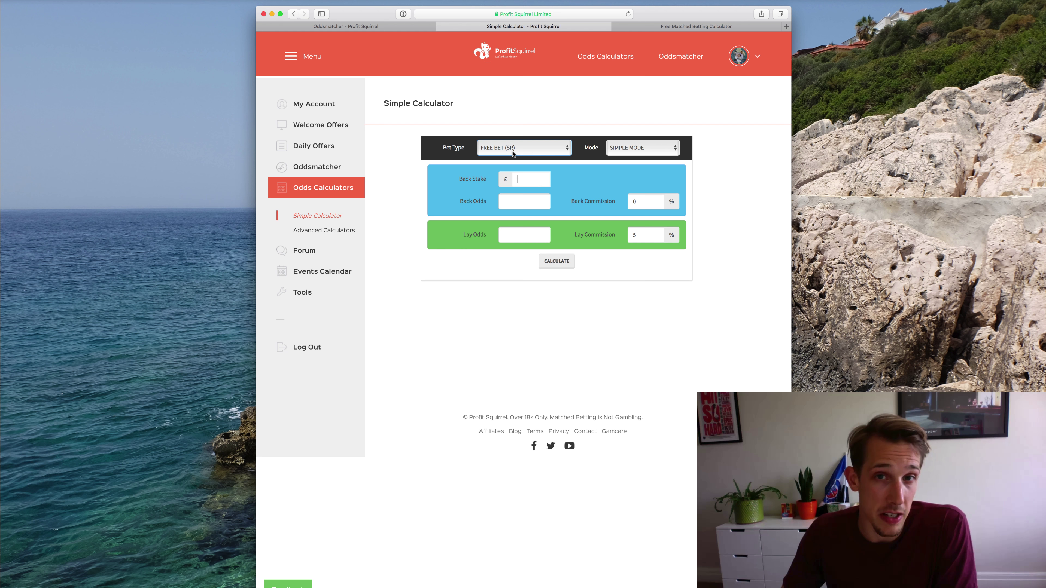
key(n)
key(Tab)
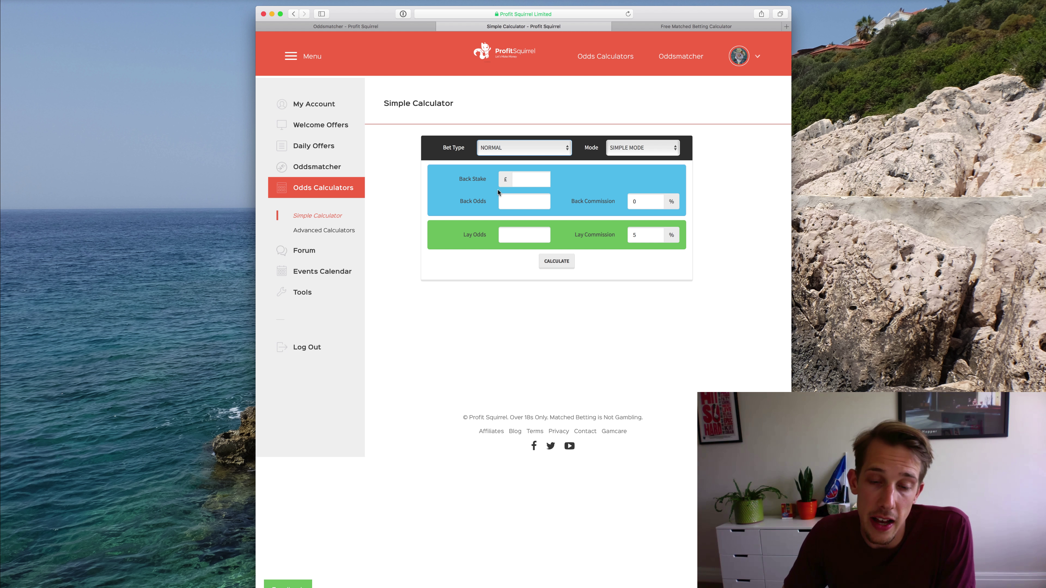
Enter a back stake of 10 and back odds of 2.5, then select the back commission value.
click(523, 180)
text(10)
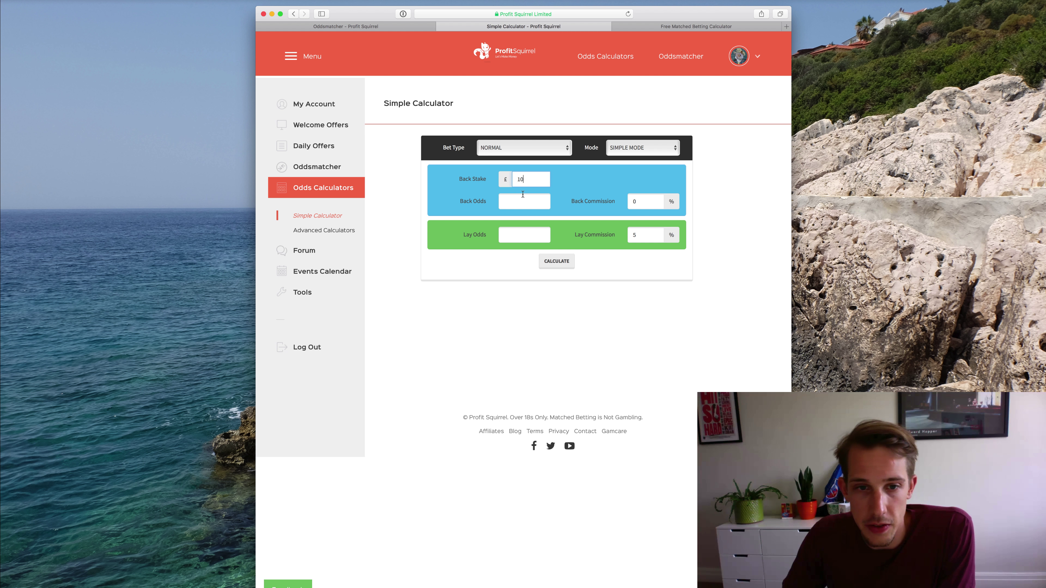
click(517, 202)
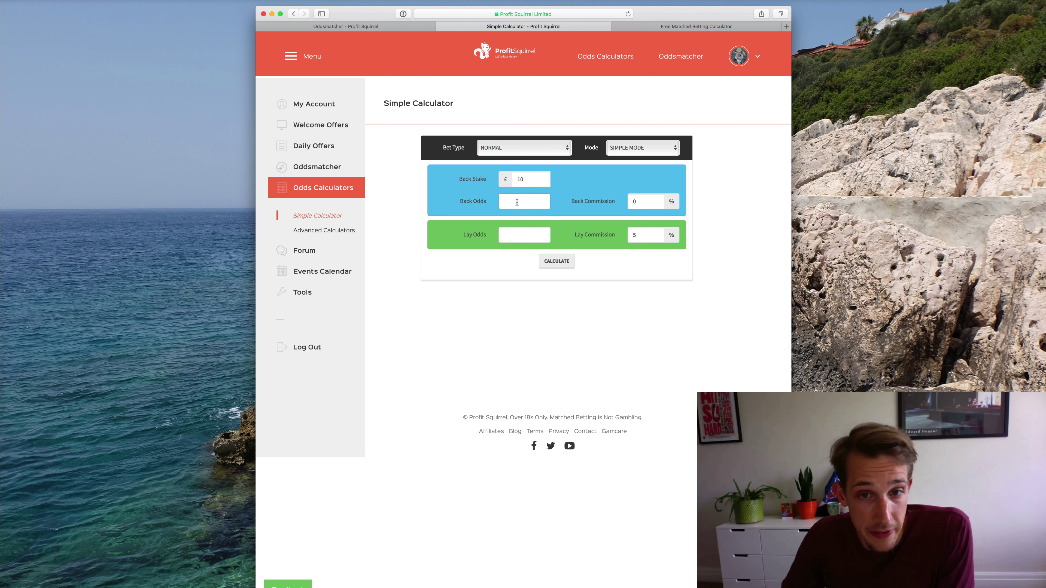
text(2.5)
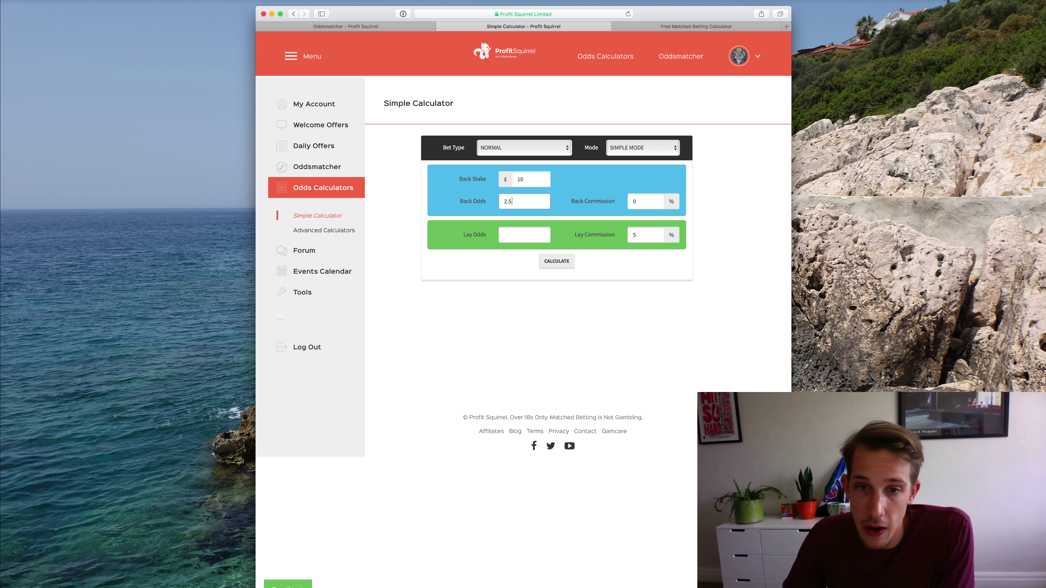
click(593, 197)
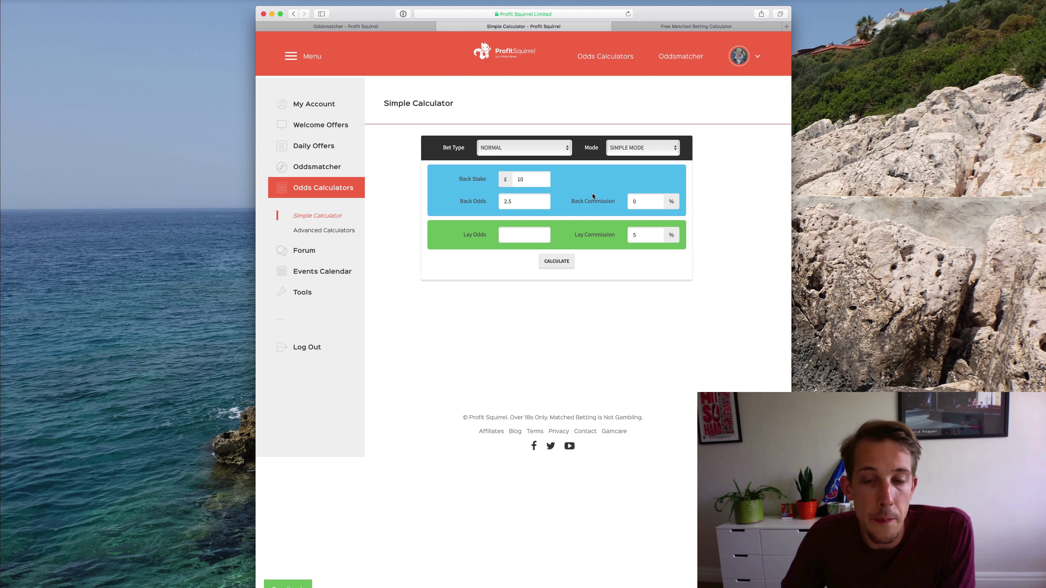
drag(629, 201, 676, 199)
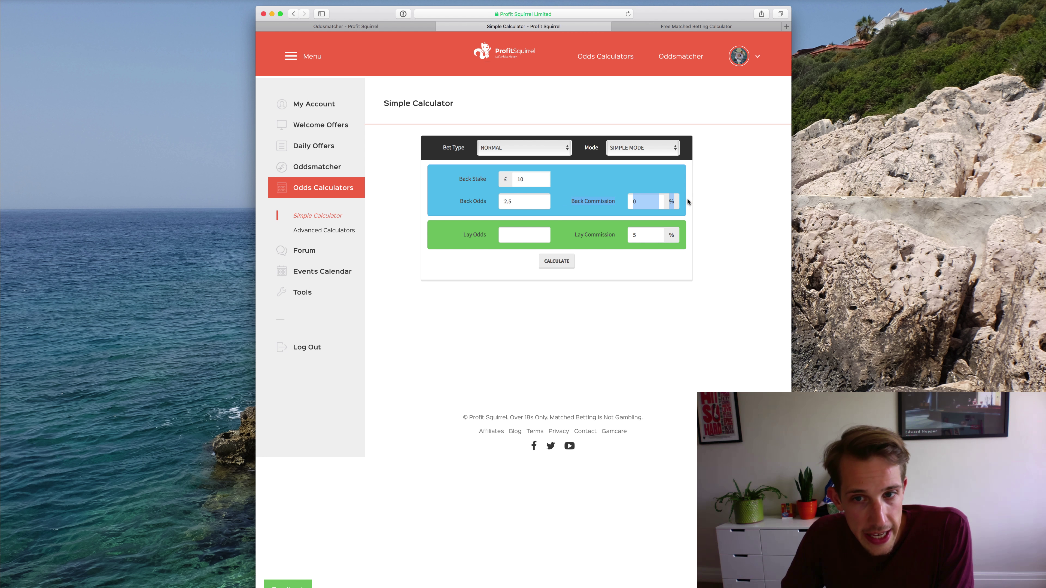
click(688, 197)
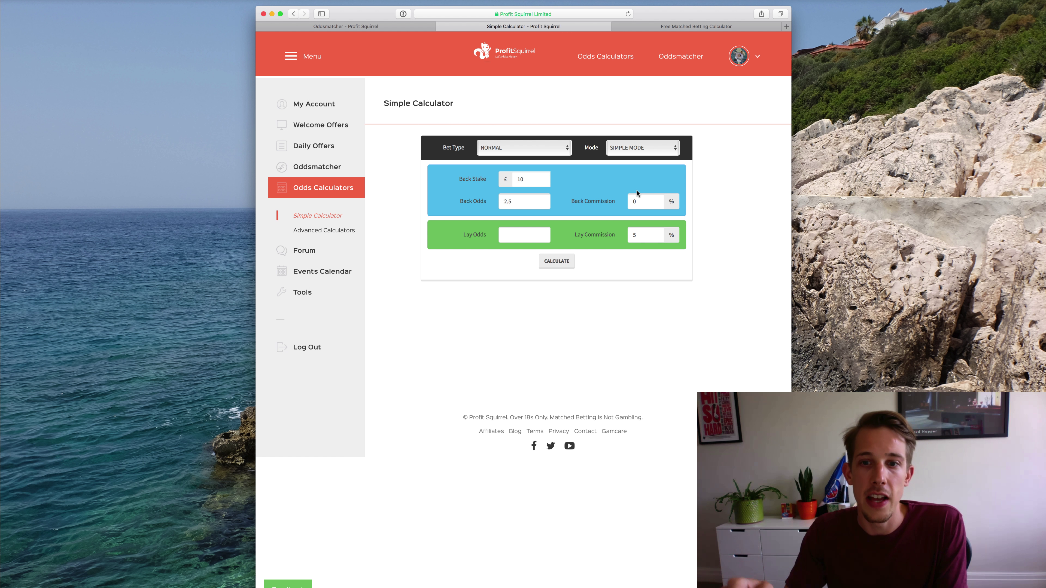
Set back commission to 0 and lay odds to 2.7, giving a £9.43 lay and £16.03 liability.
double_click(640, 201)
text(2)
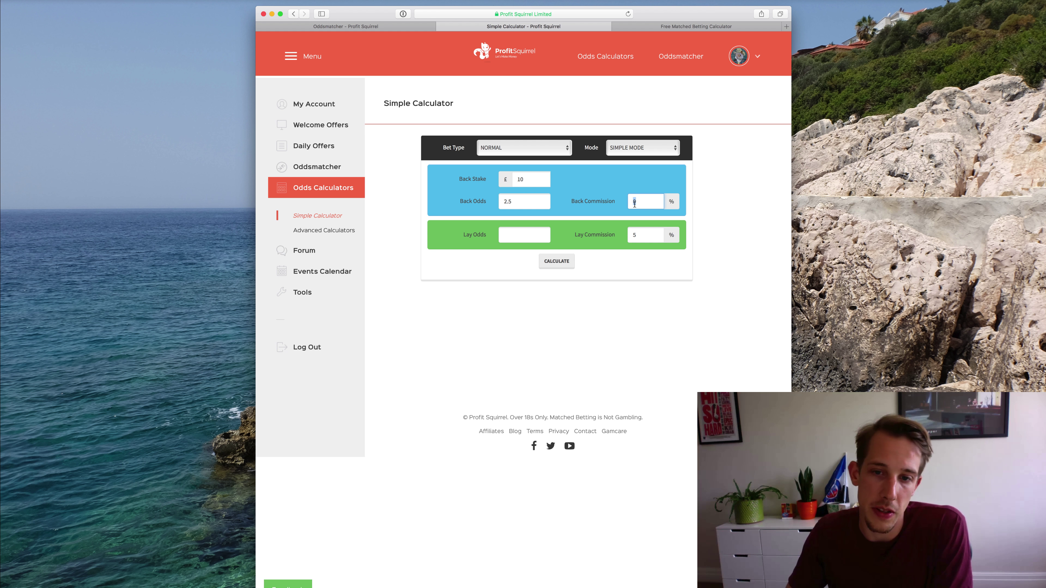
click(608, 203)
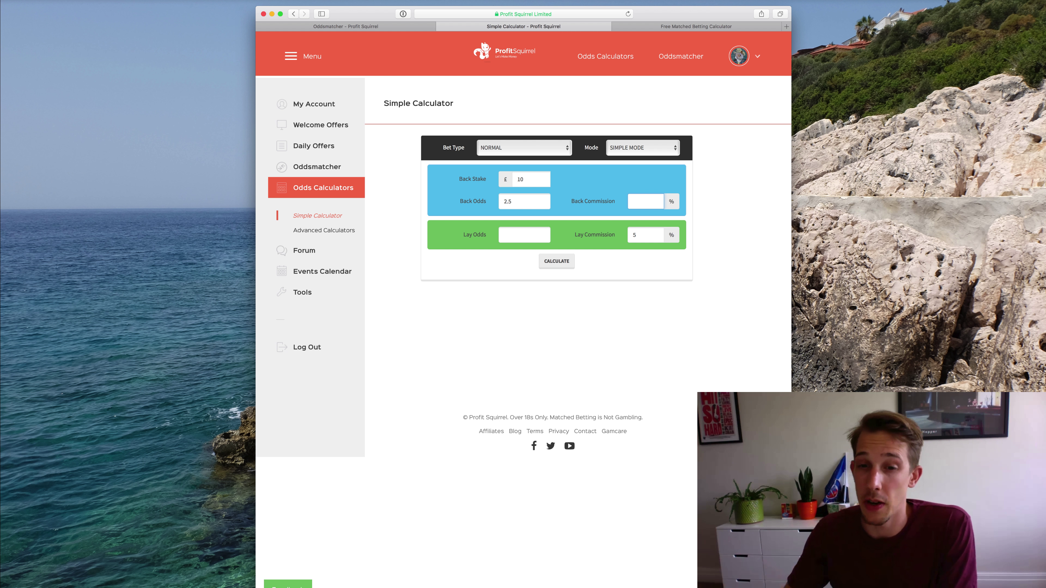
text(0)
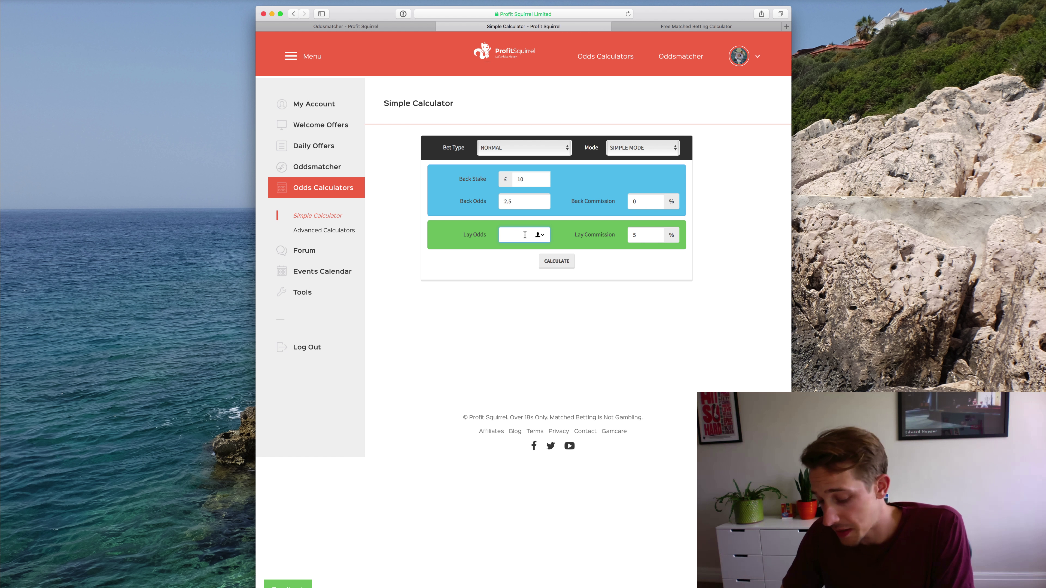
text(2.)
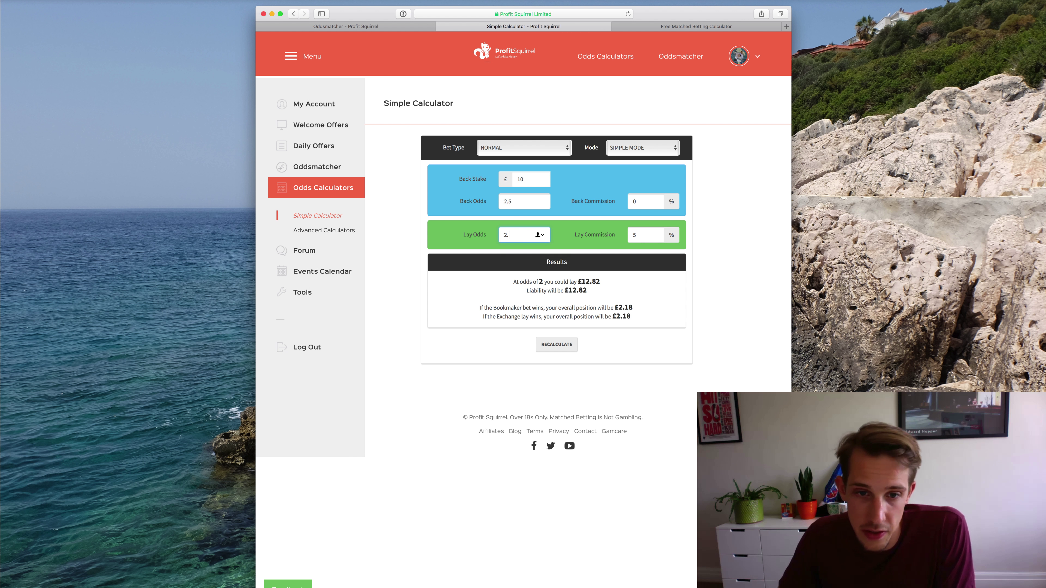
text(7)
click(600, 236)
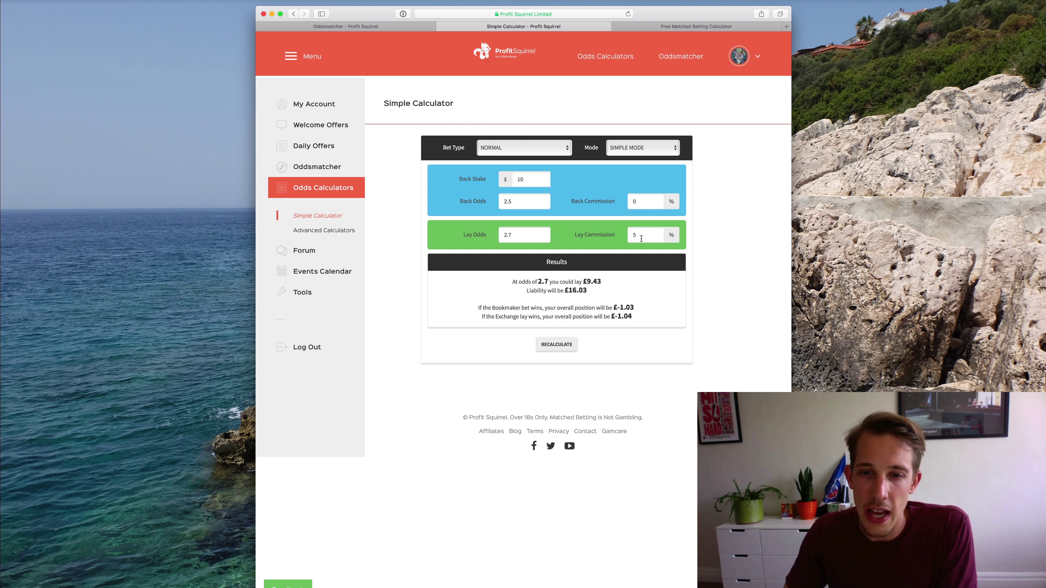
double_click(630, 235)
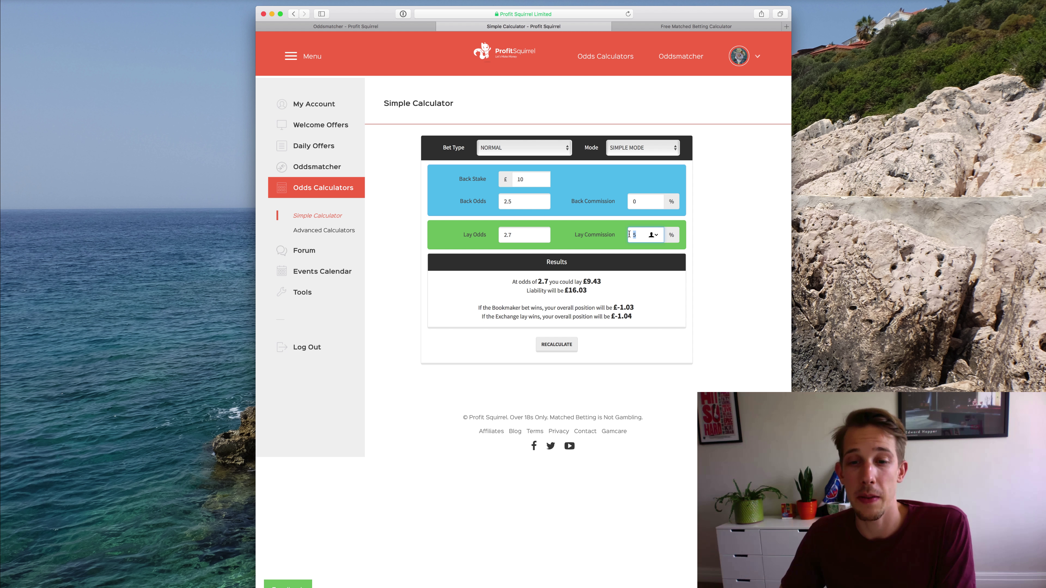
text(2)
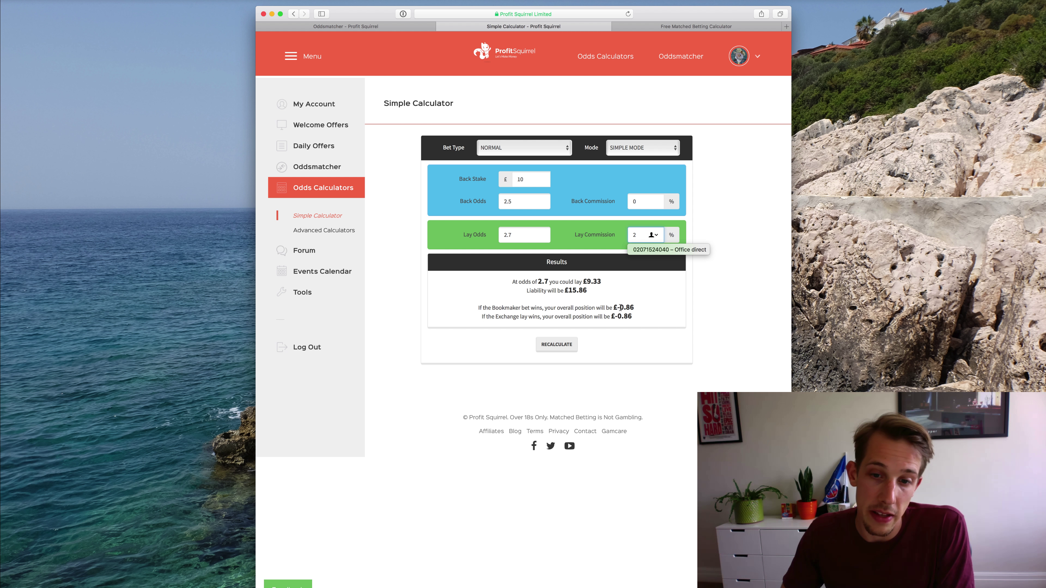
click(621, 307)
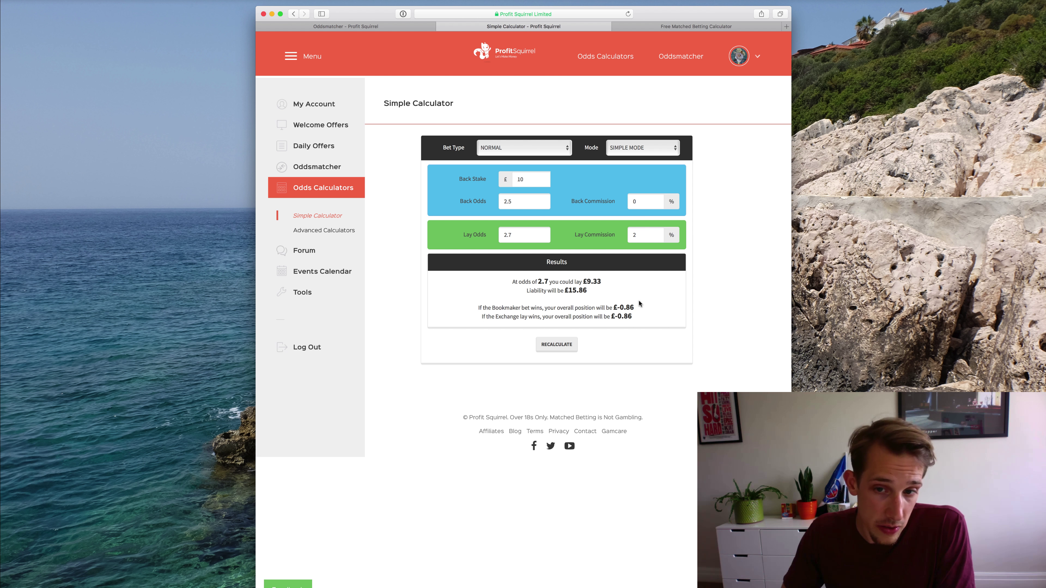
double_click(629, 235)
text(5)
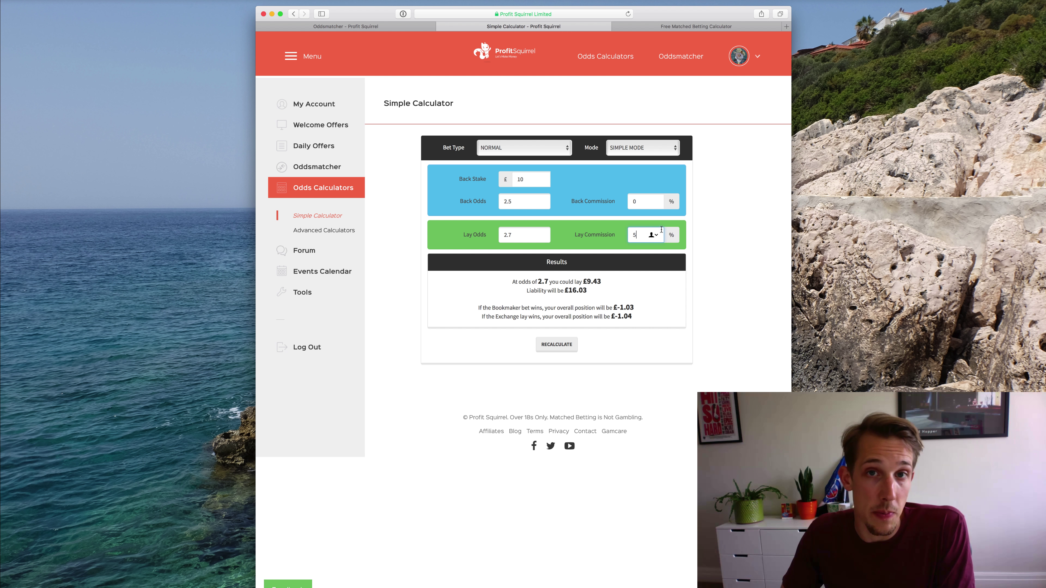
click(500, 218)
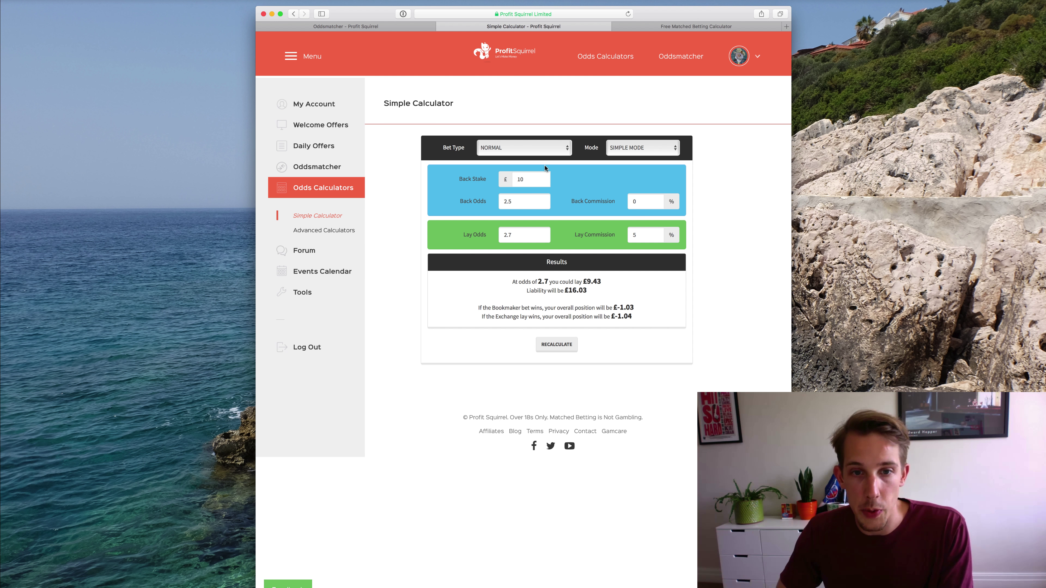
click(537, 145)
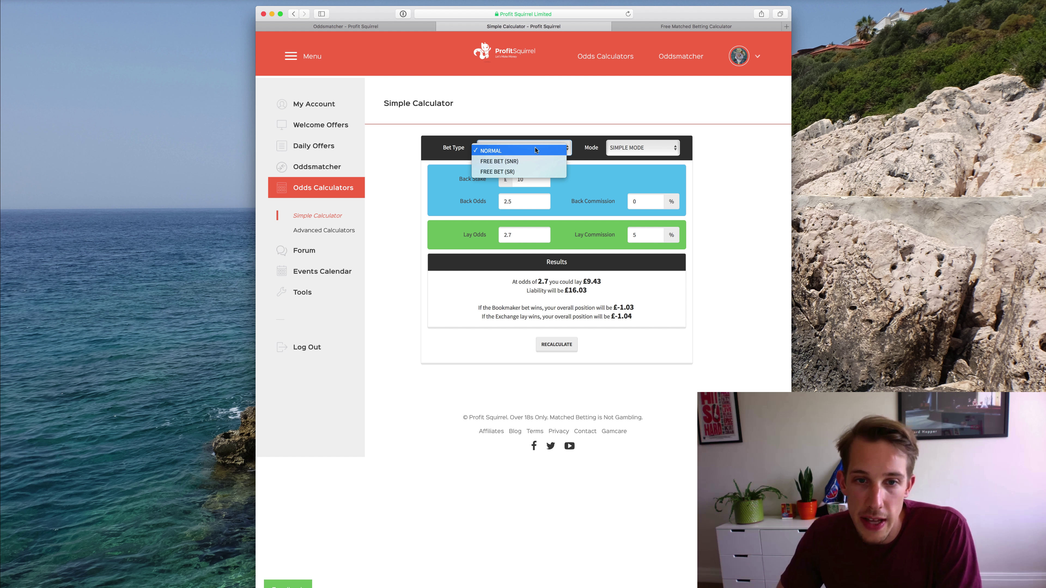
click(519, 161)
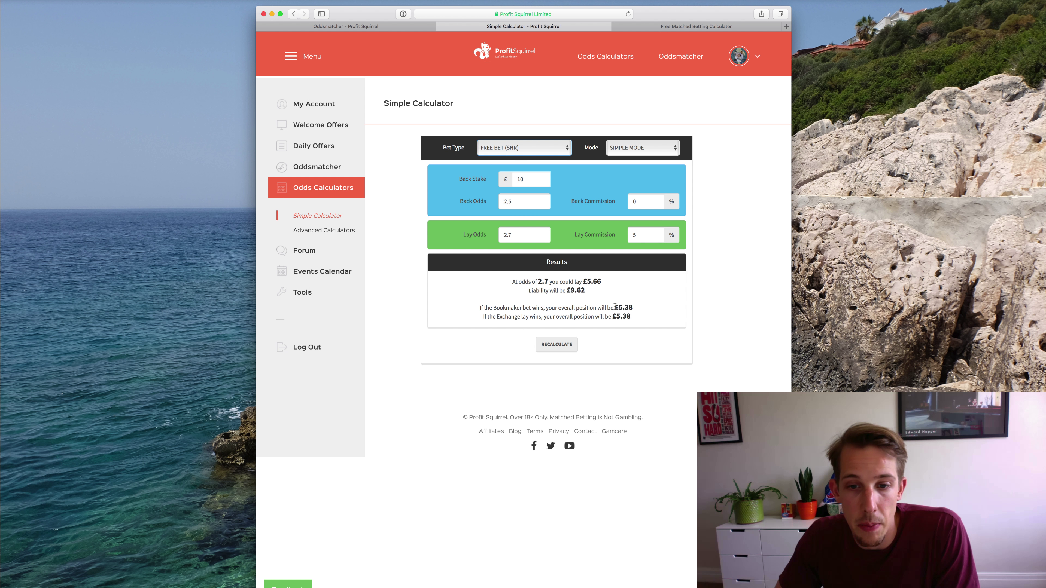
drag(615, 307, 638, 309)
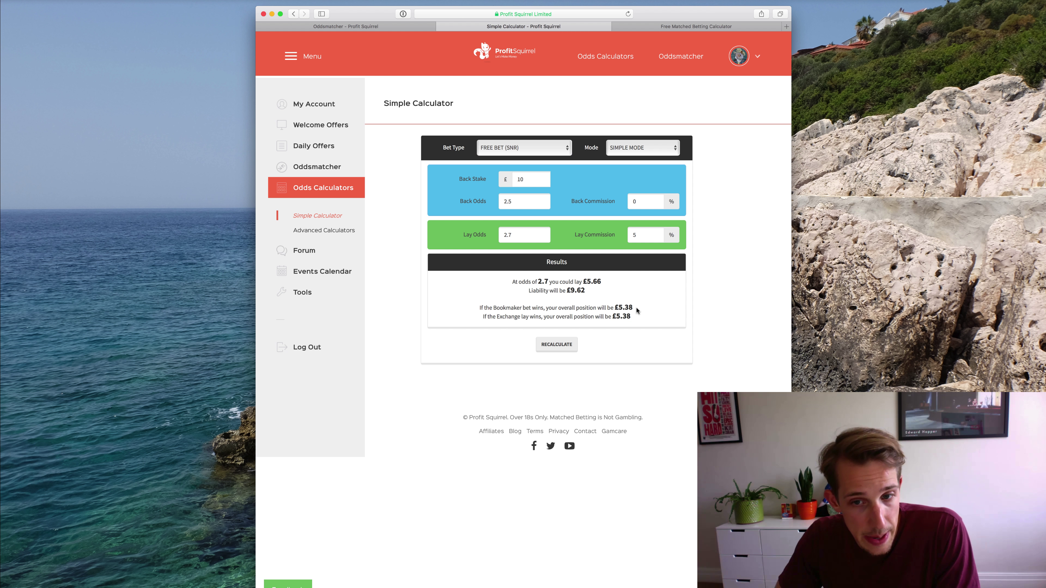
click(534, 147)
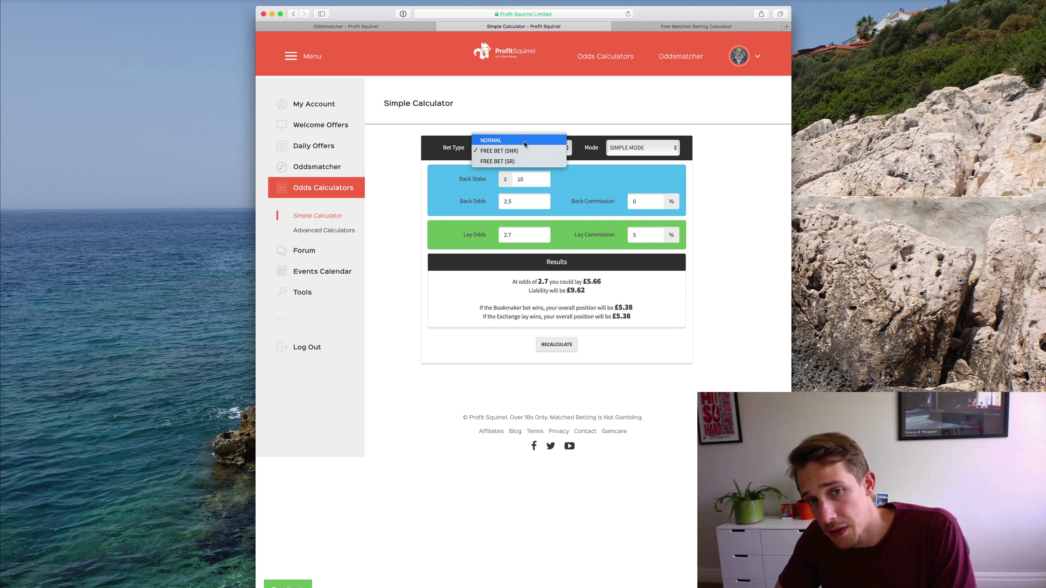
click(525, 140)
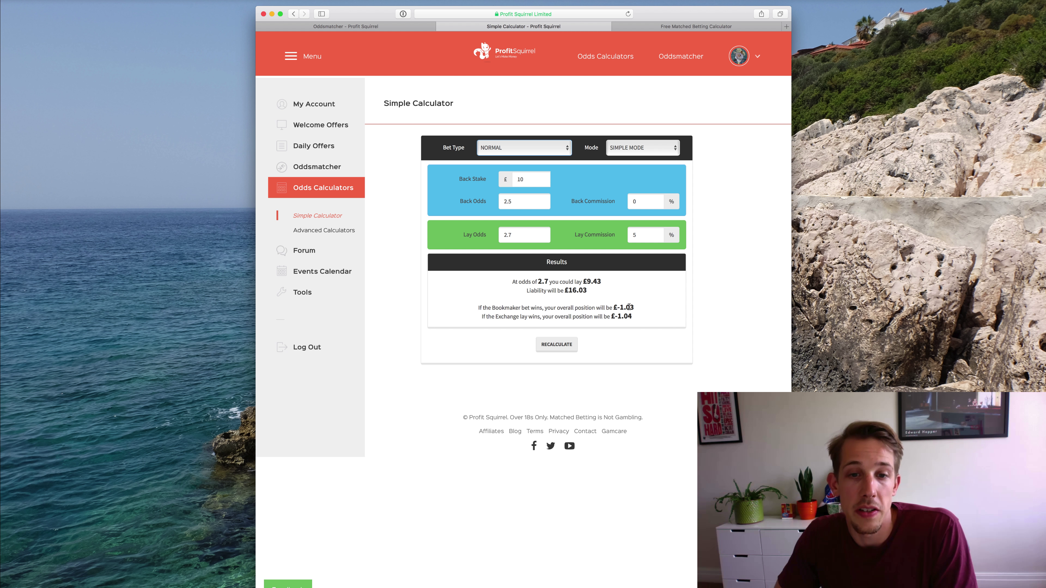
drag(614, 306, 635, 307)
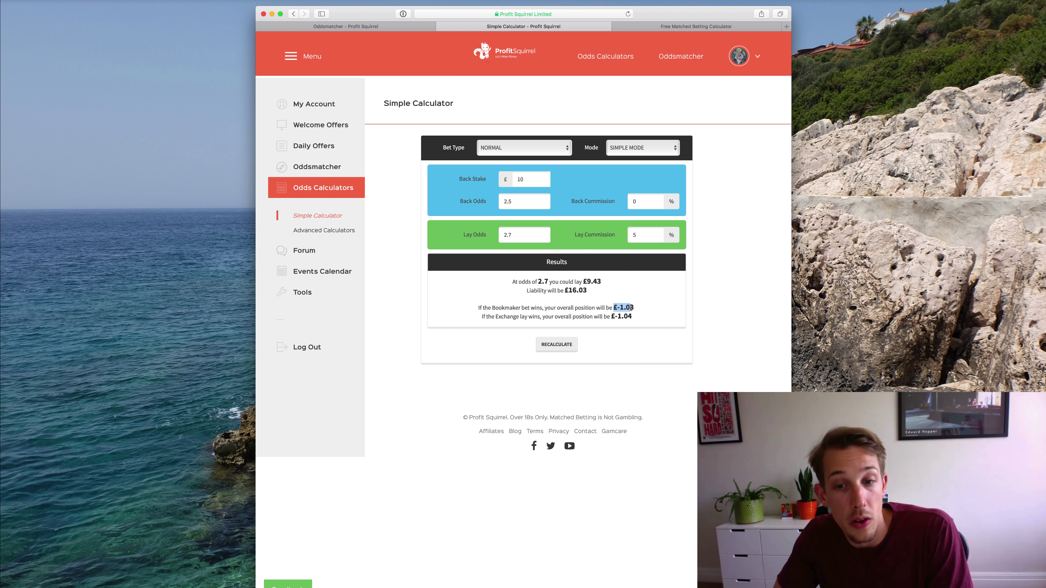
click(632, 314)
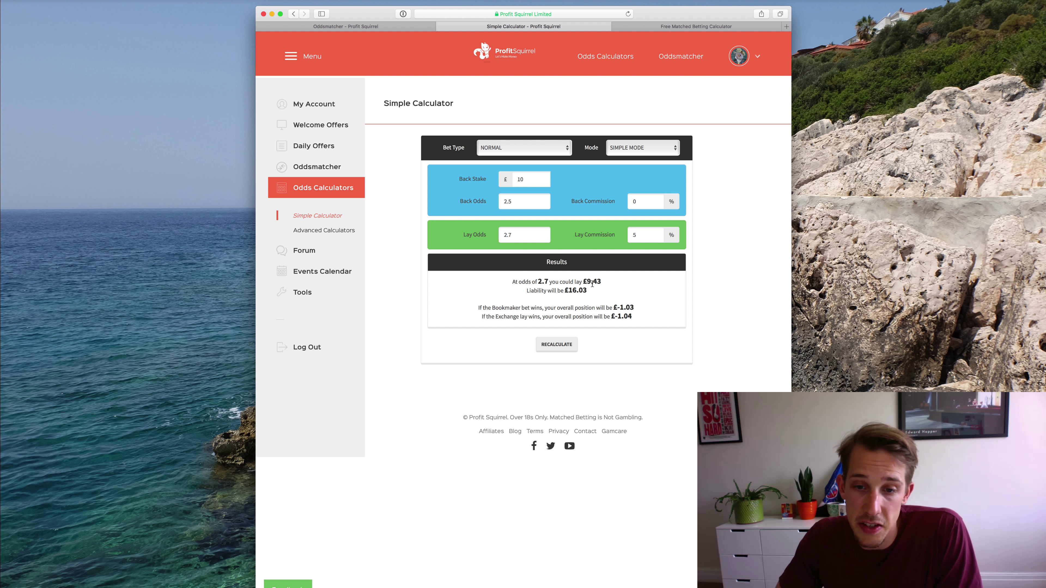
drag(587, 283, 605, 284)
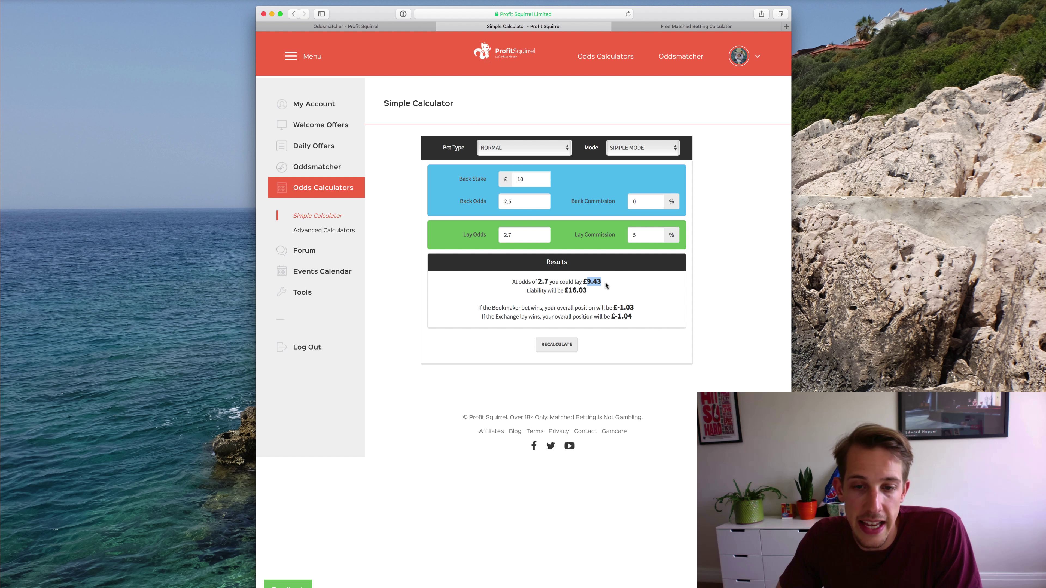
click(550, 148)
click(548, 161)
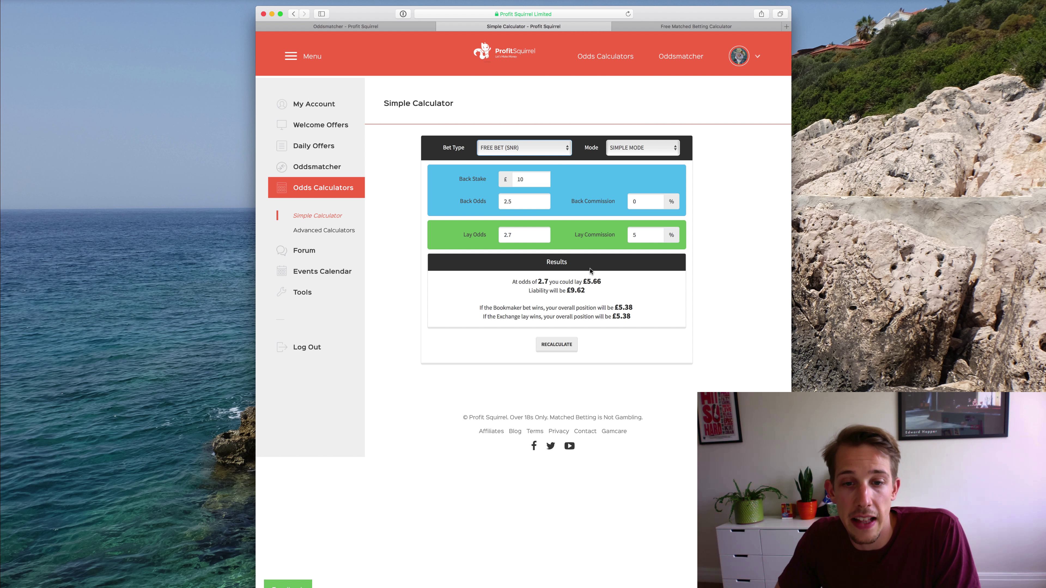
click(589, 283)
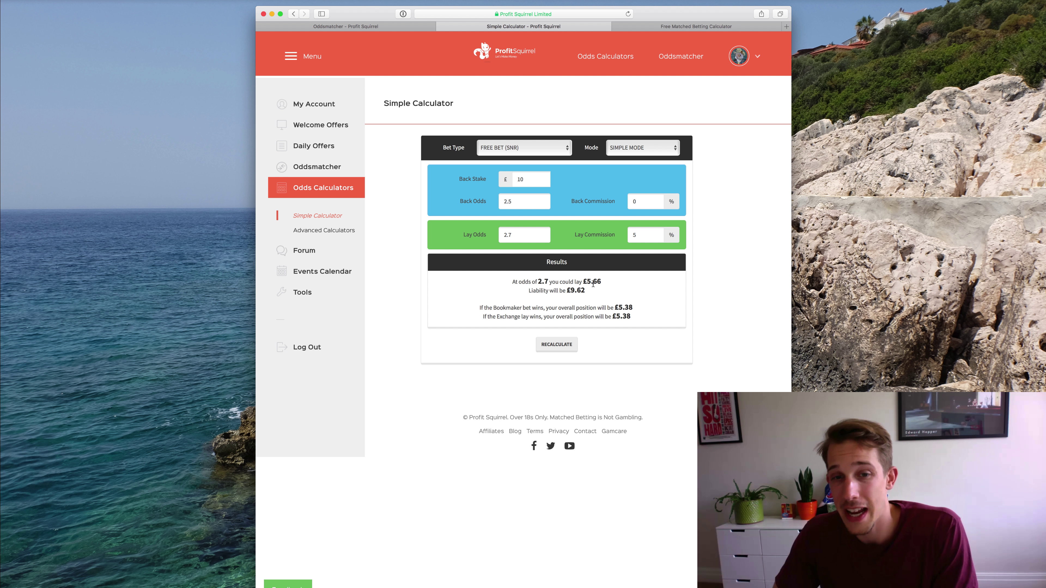
click(531, 154)
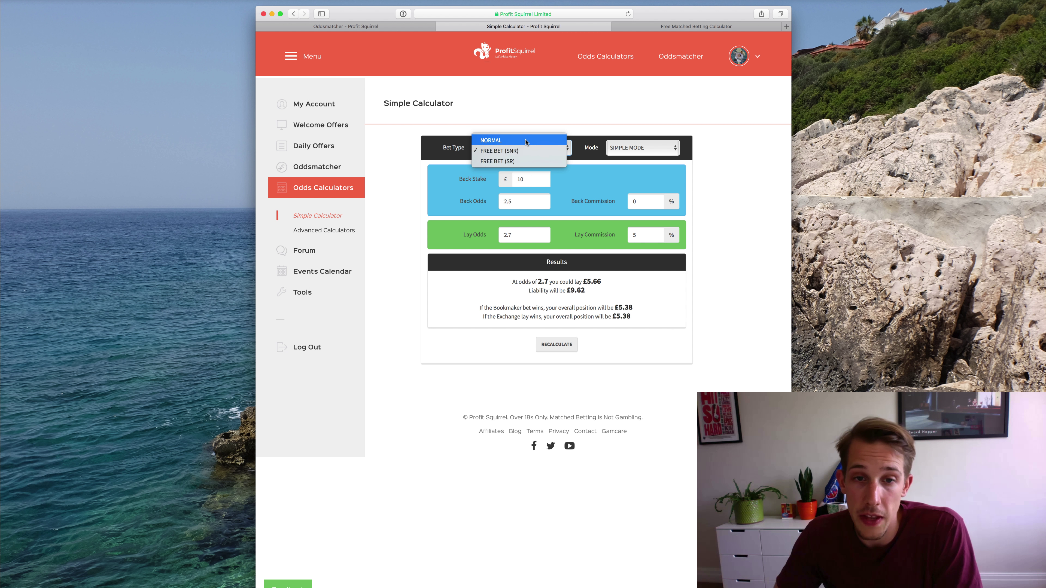
click(526, 141)
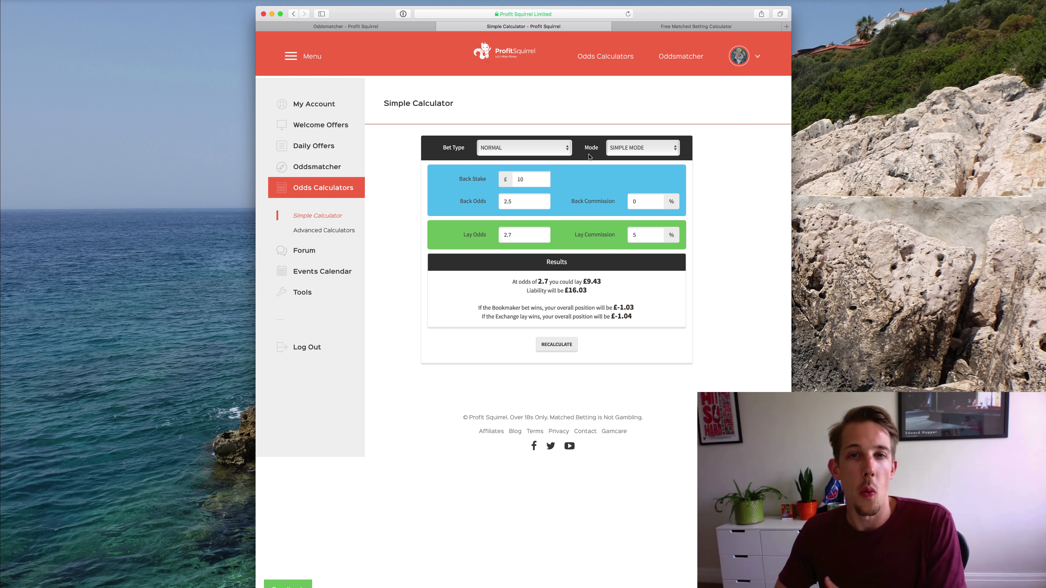
click(629, 148)
click(616, 161)
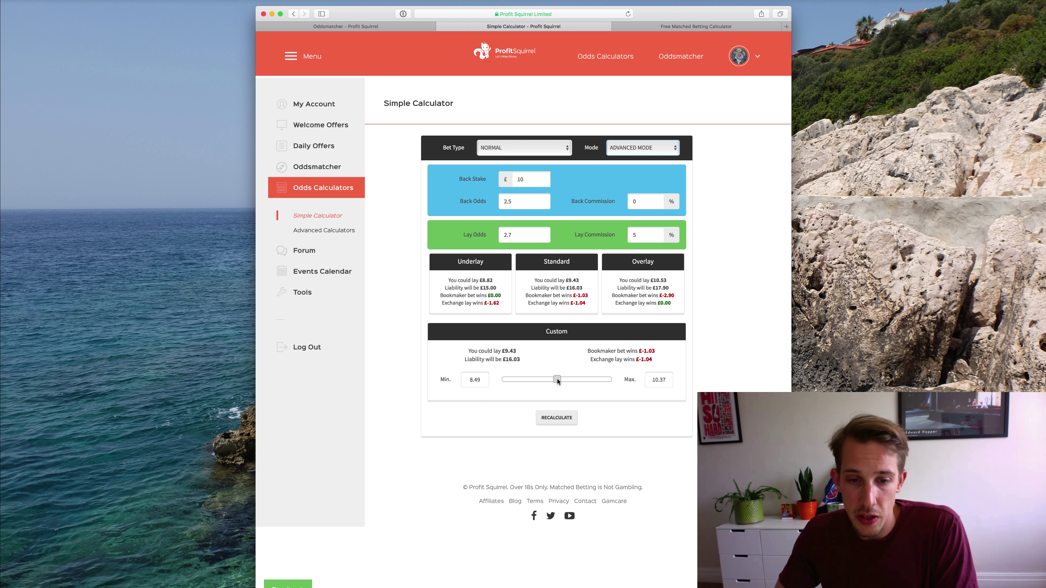
drag(557, 379, 602, 379)
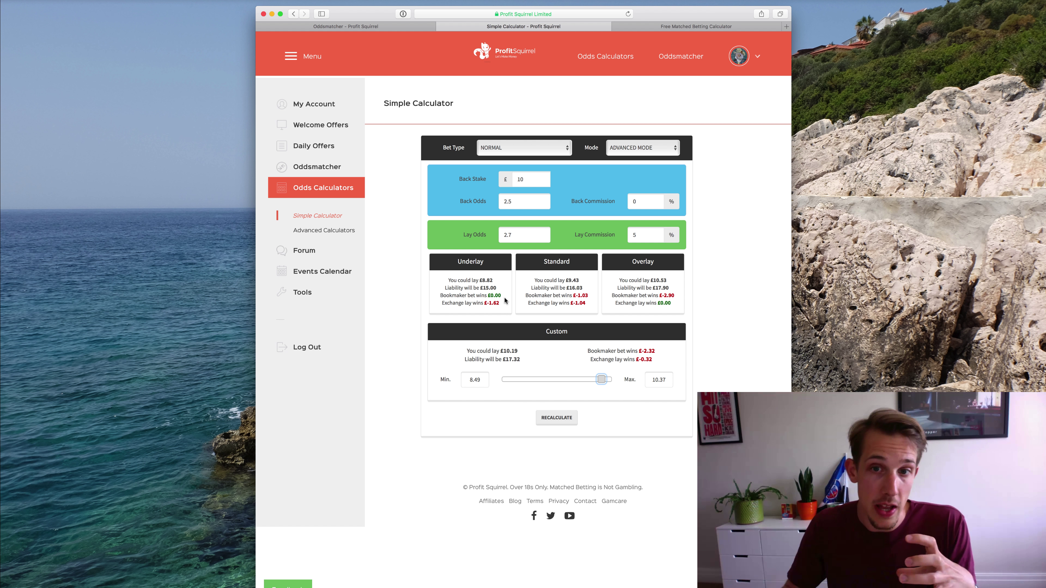
click(662, 146)
click(663, 140)
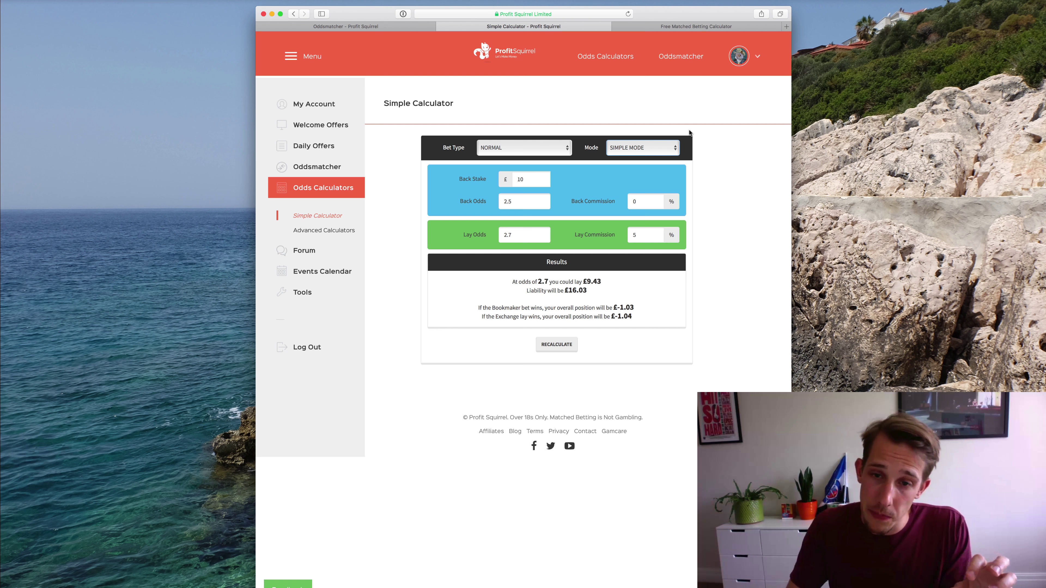
Switch to Advanced Mode, push the custom lay slider to maximum, then reset it to standard.
click(666, 145)
click(649, 161)
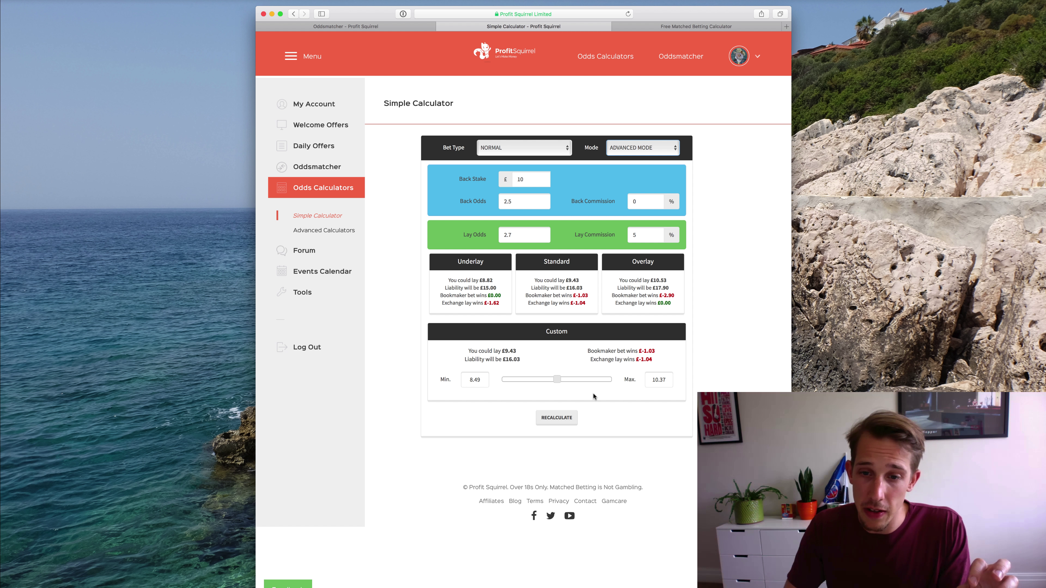
click(555, 379)
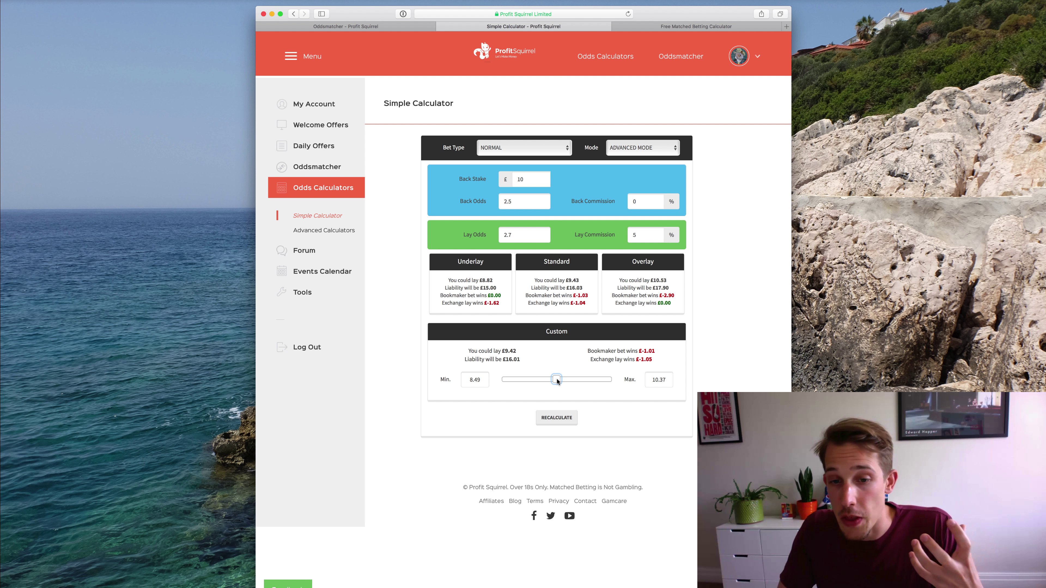
drag(557, 380, 613, 379)
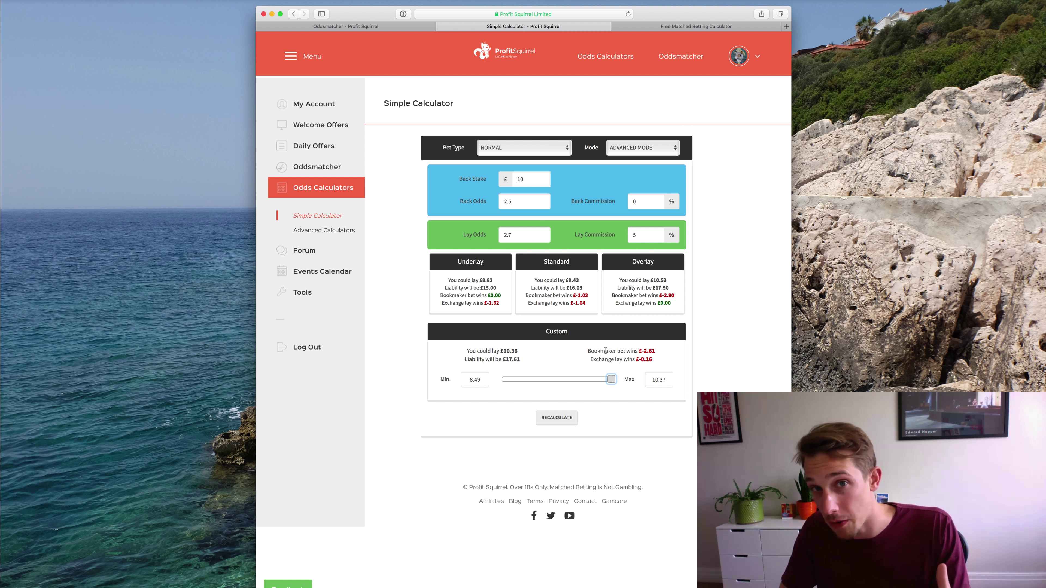
click(530, 150)
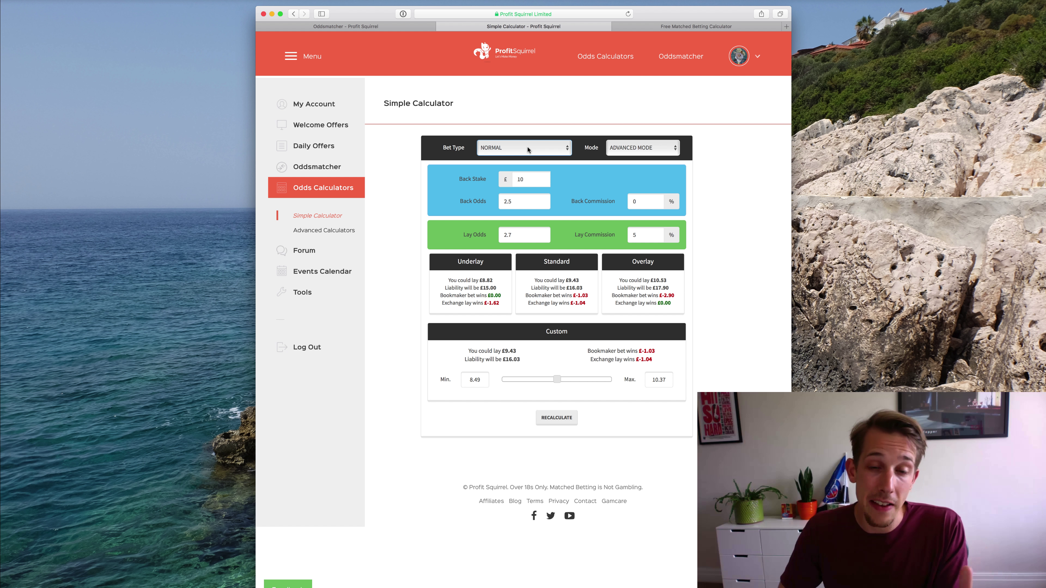
click(528, 147)
Choose FREE BET (SNR), max out the custom lay slider, then view the Oddsmatcher market detail.
click(521, 157)
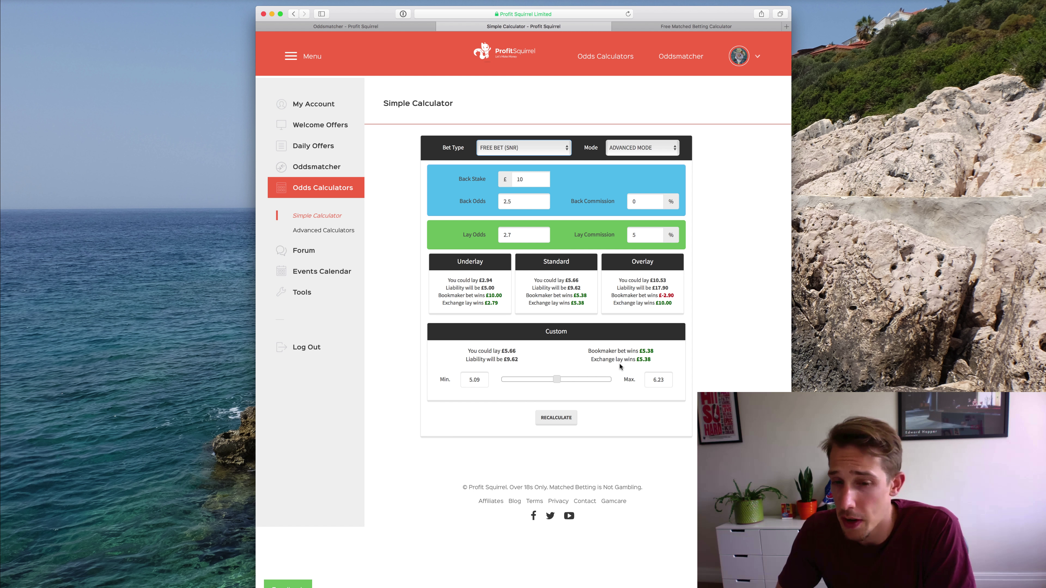
key(Tab)
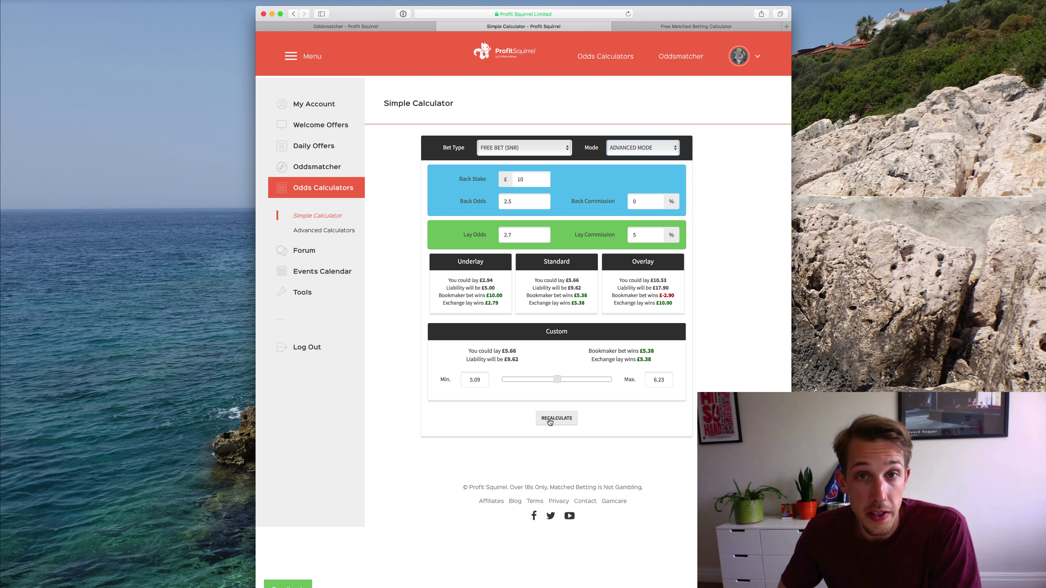
drag(557, 378, 616, 379)
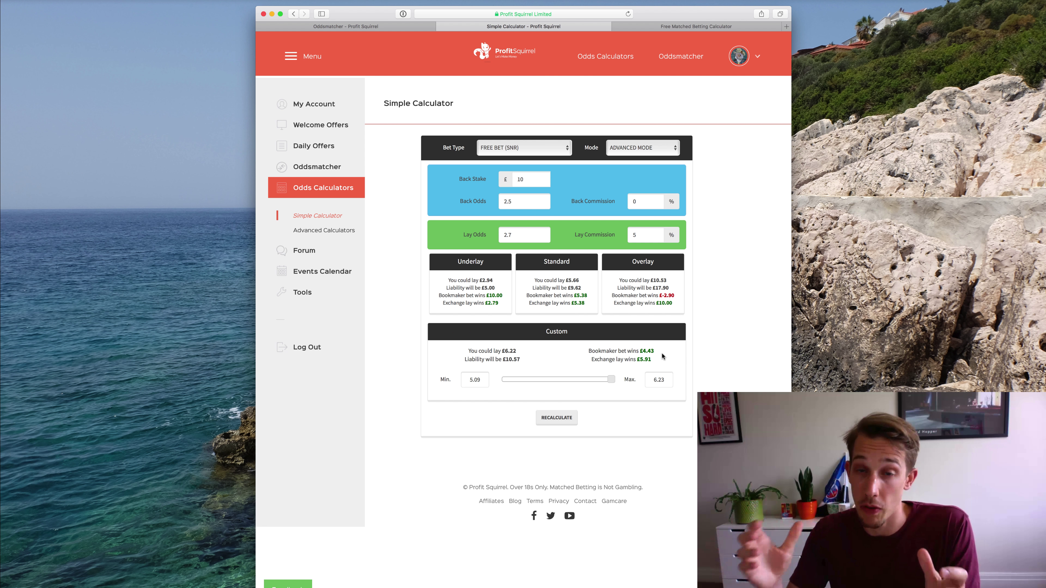
click(367, 27)
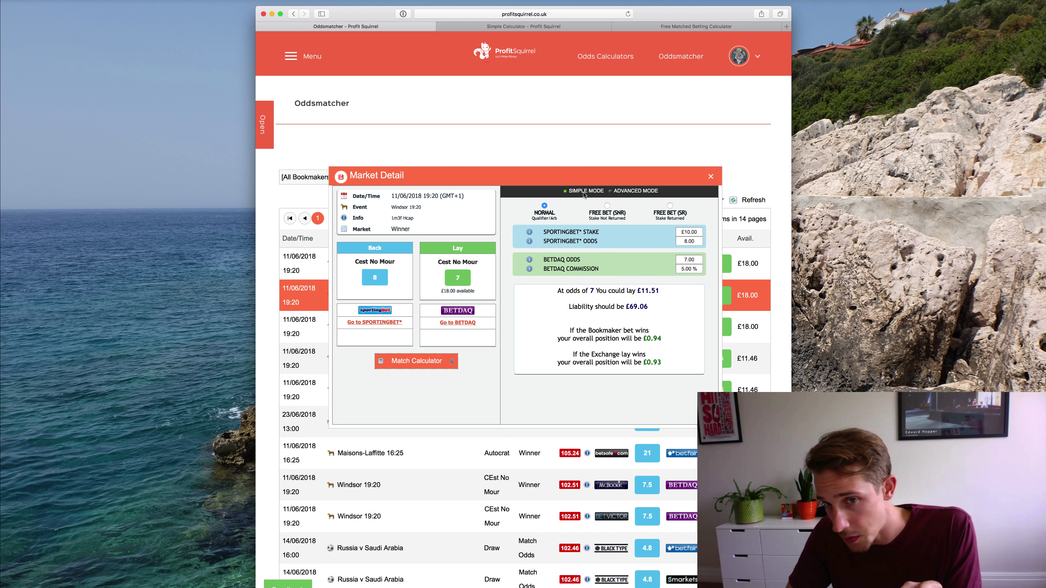
Turn on Advanced Mode in Market Detail and drag the custom lay to £12.66 (£75.96 liability).
click(610, 191)
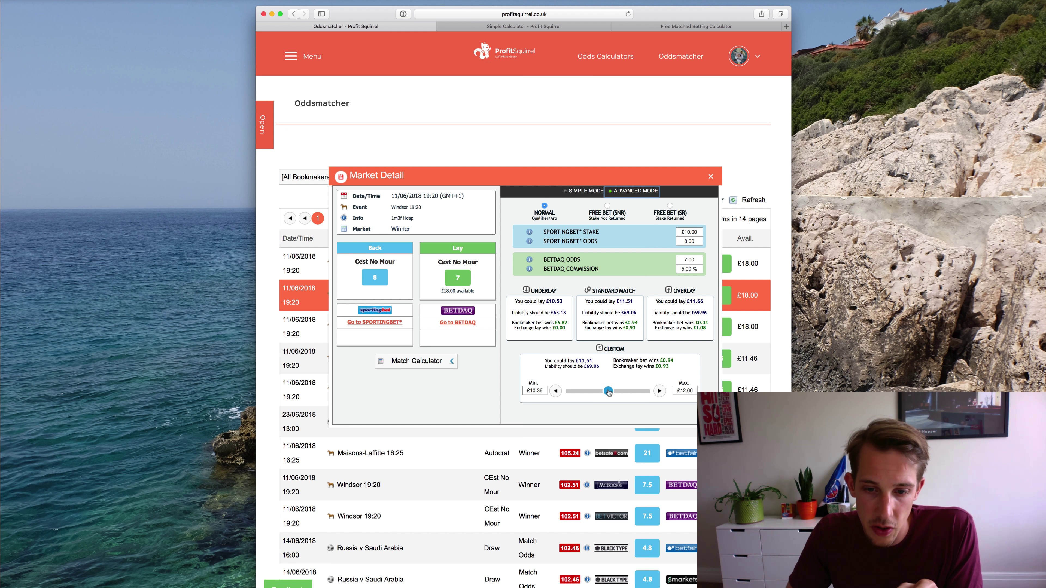
drag(608, 390, 650, 392)
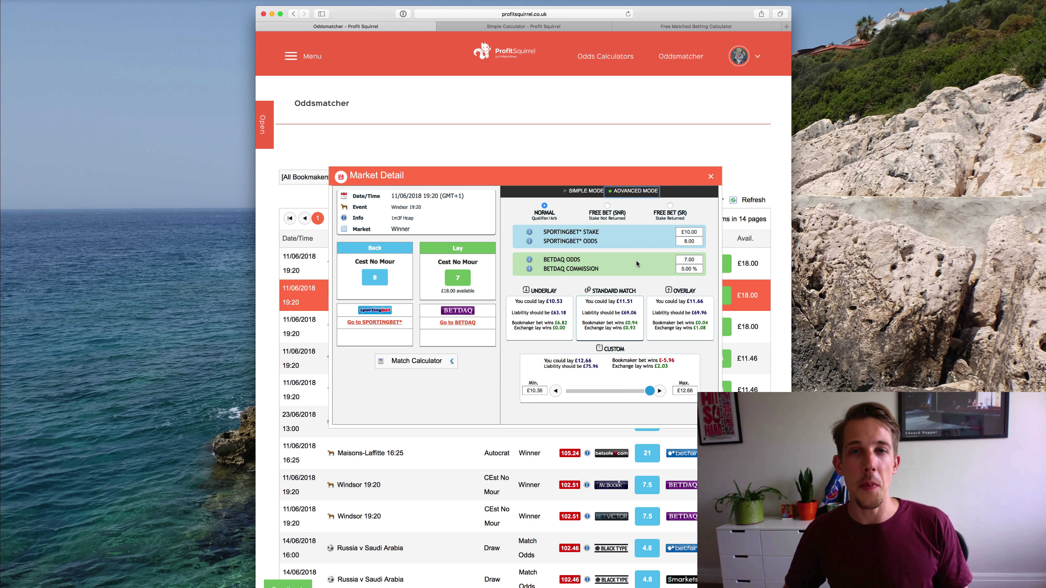